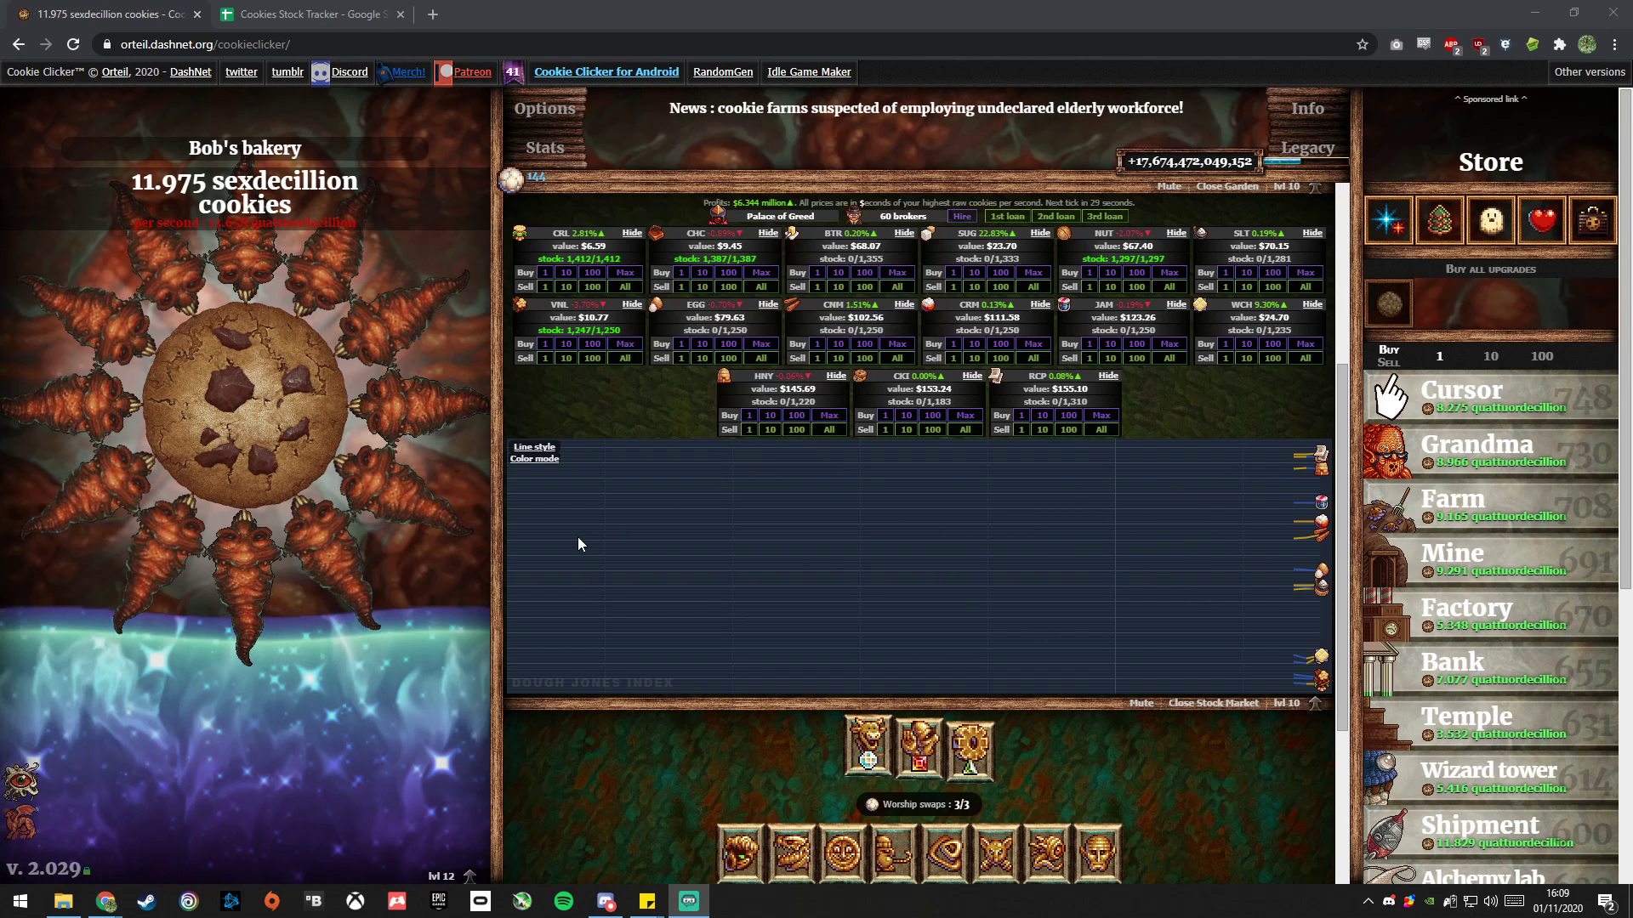
# - In Cookie Clicker's Options, bring up the Export save dialog with the save code
pyautogui.scroll(4, 587, 539)
pyautogui.click(561, 115)
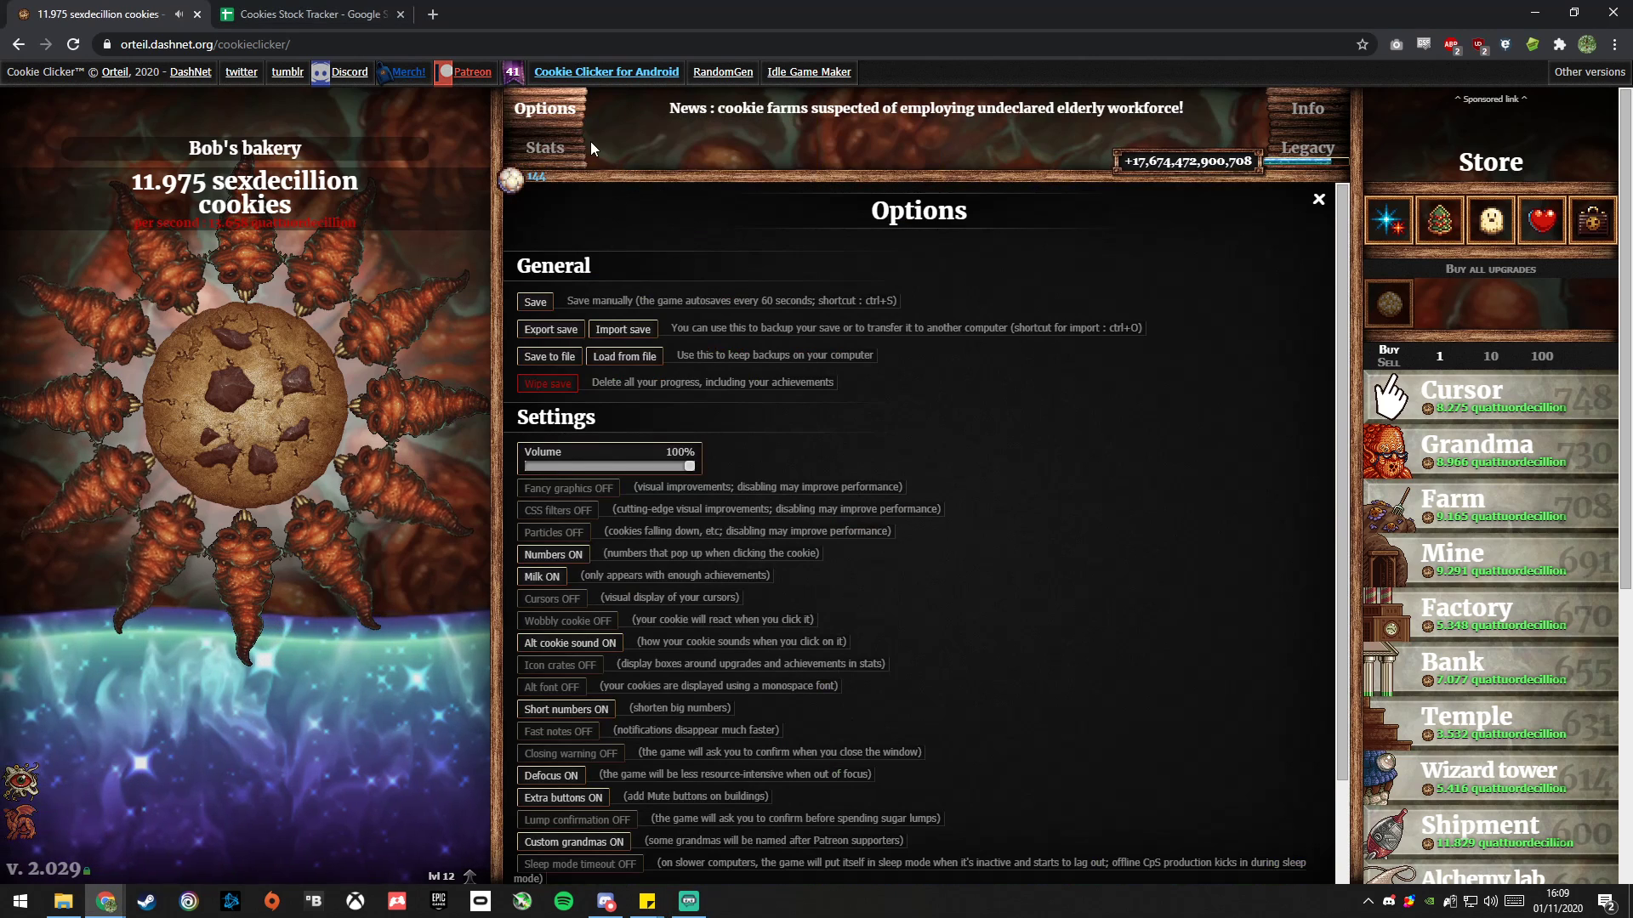
pyautogui.click(550, 329)
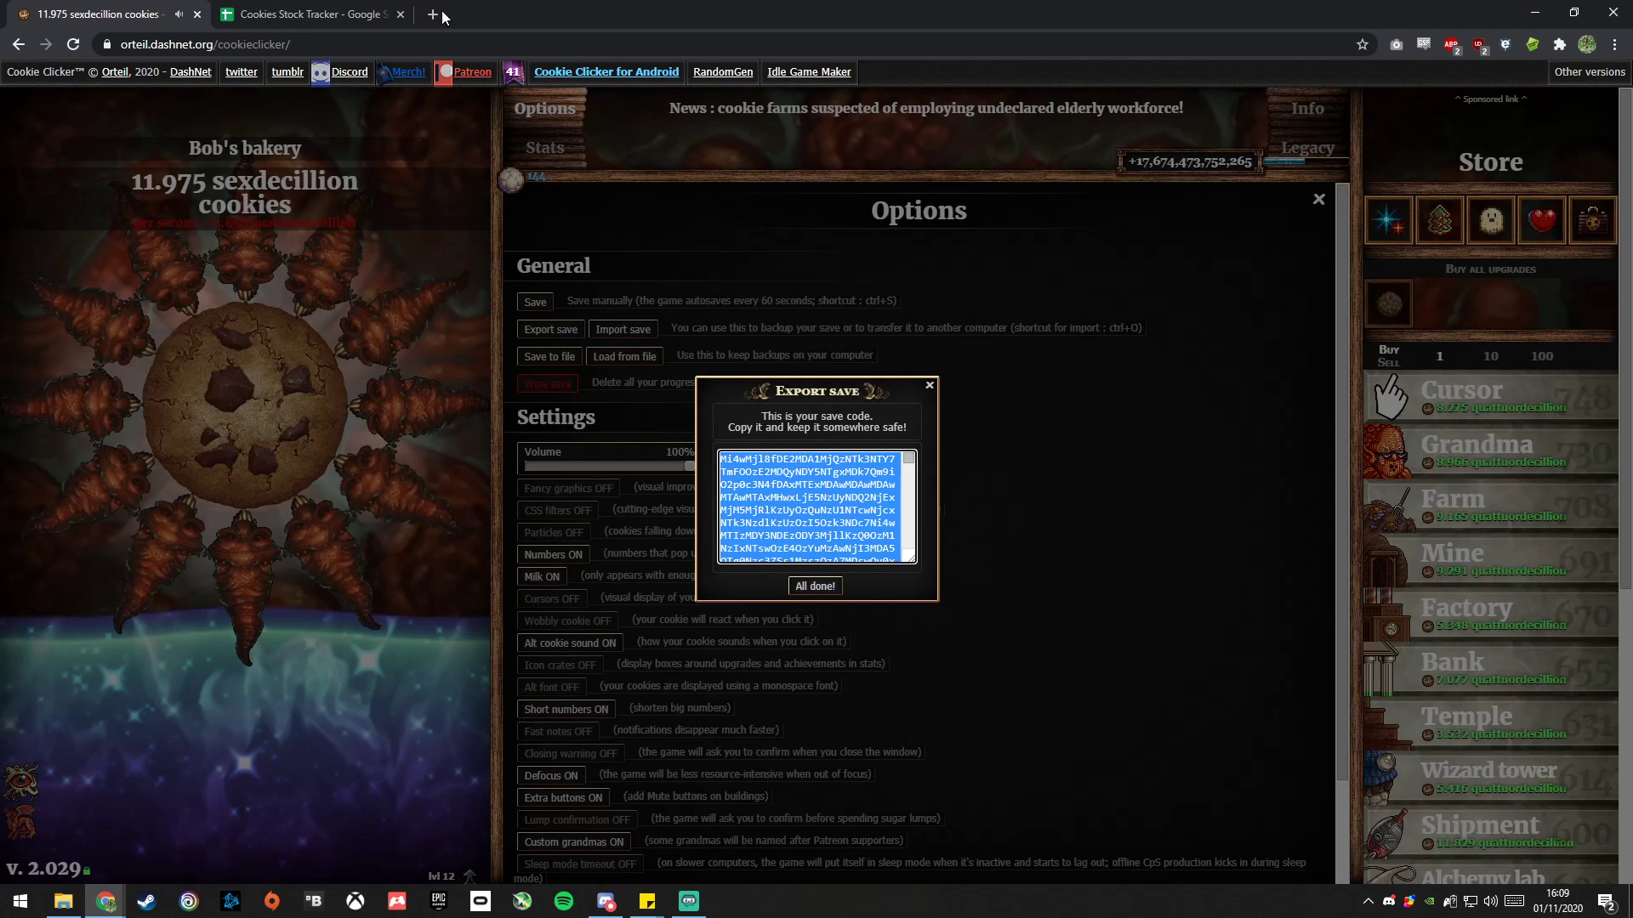
# - Paste the copied game save into Input sheet cell B2, then run the Add data script
pyautogui.click(367, 10)
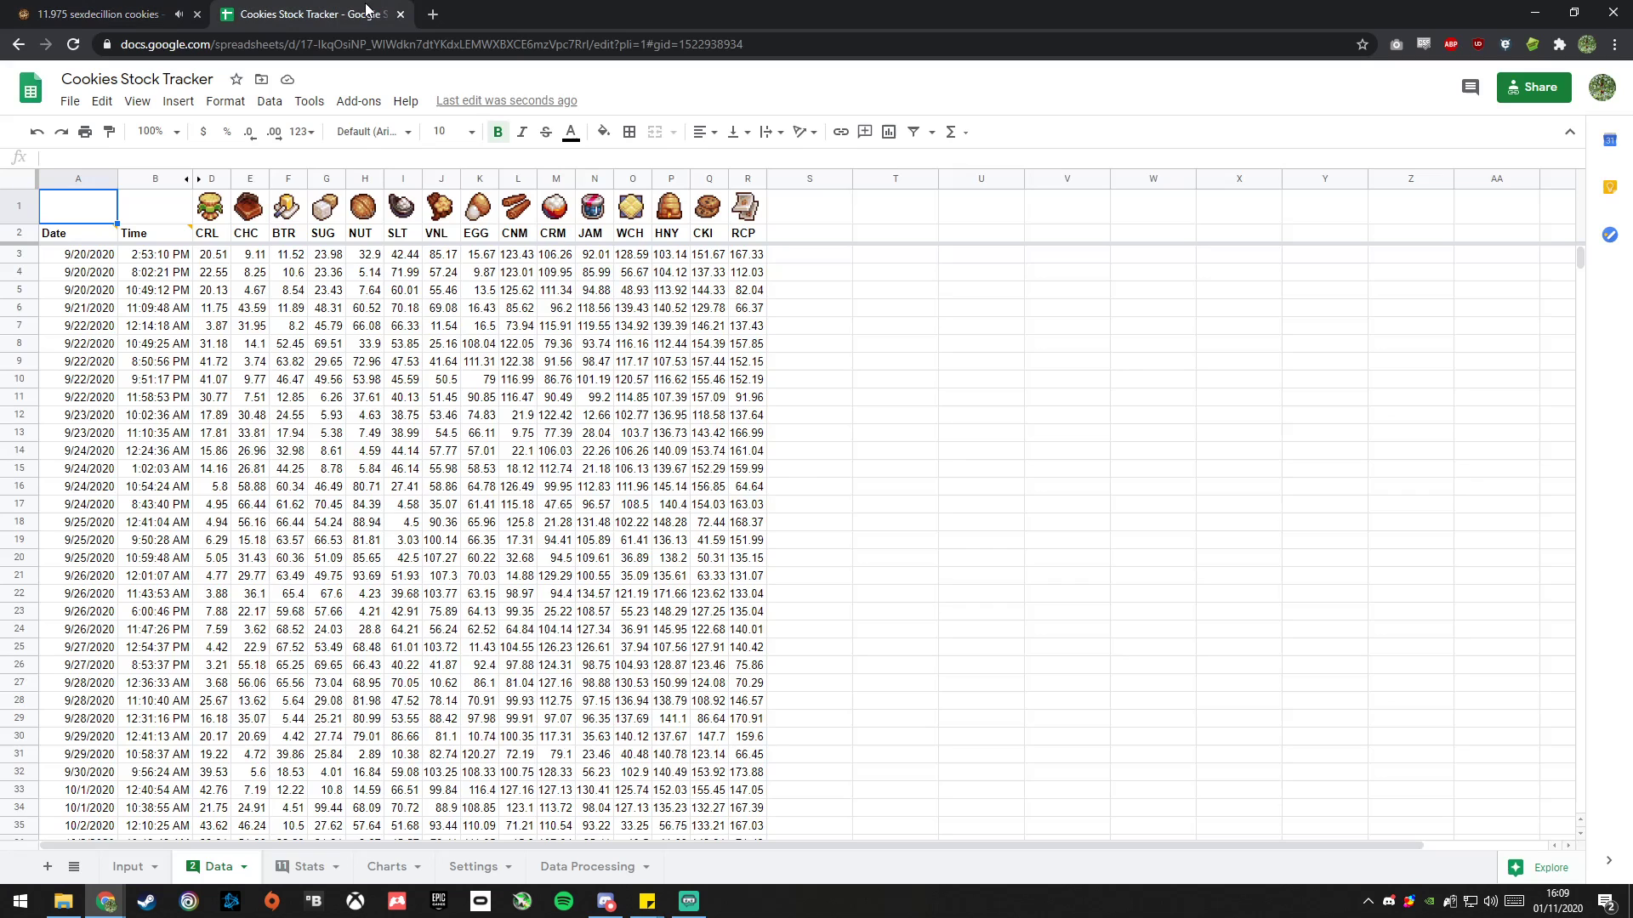
pyautogui.click(144, 874)
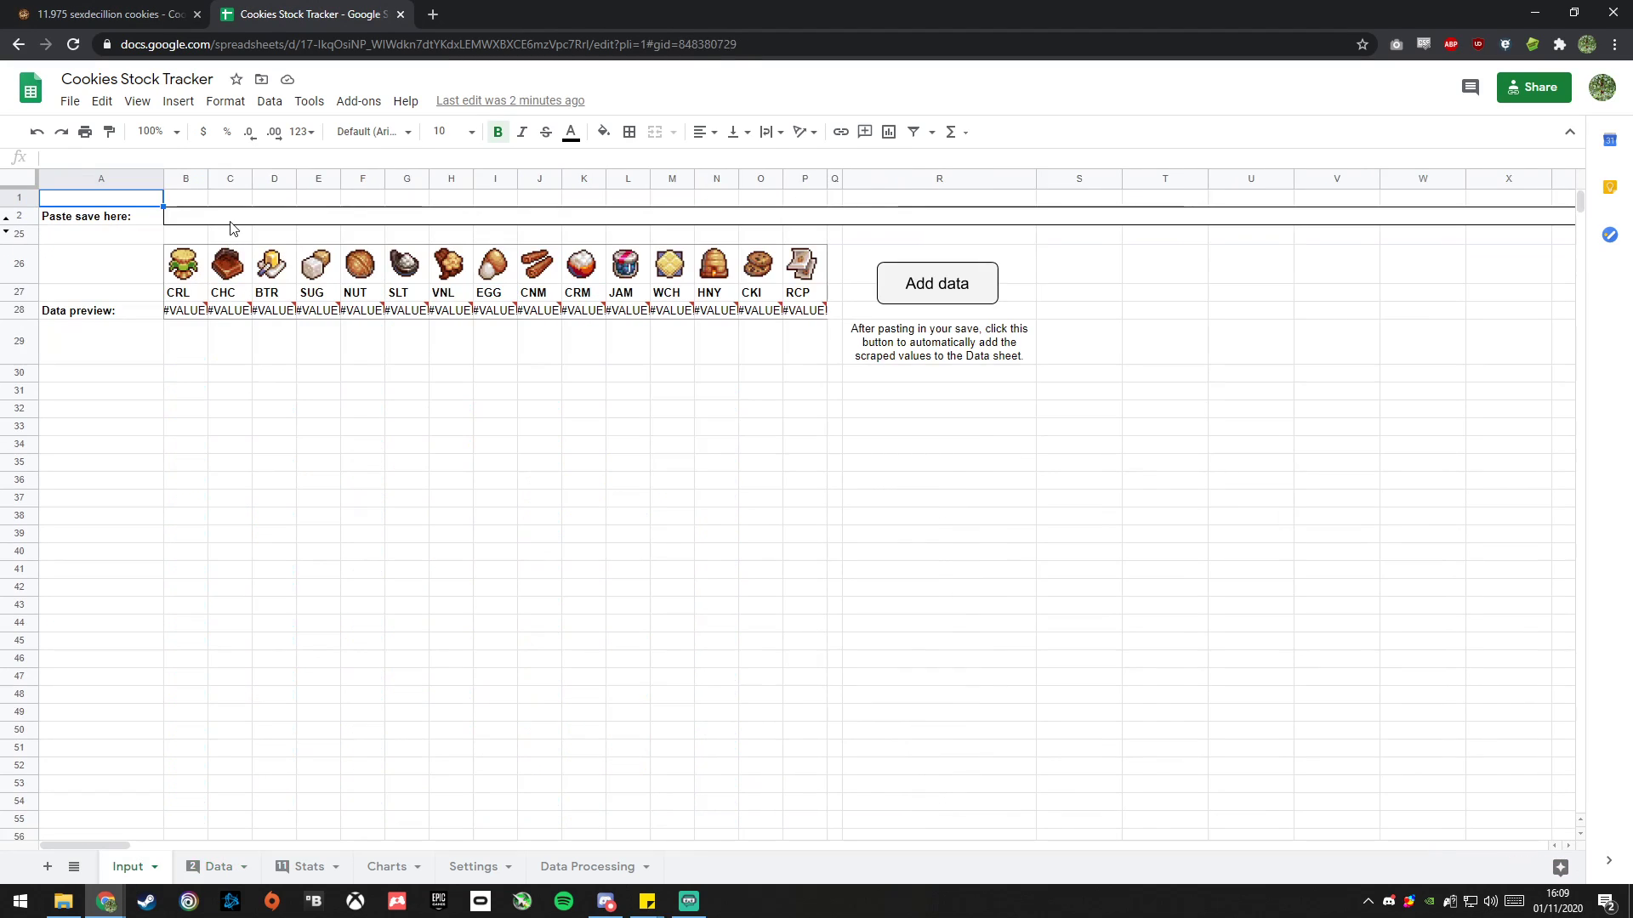
pyautogui.click(230, 219)
pyautogui.hotkey('ctrl', 'v')
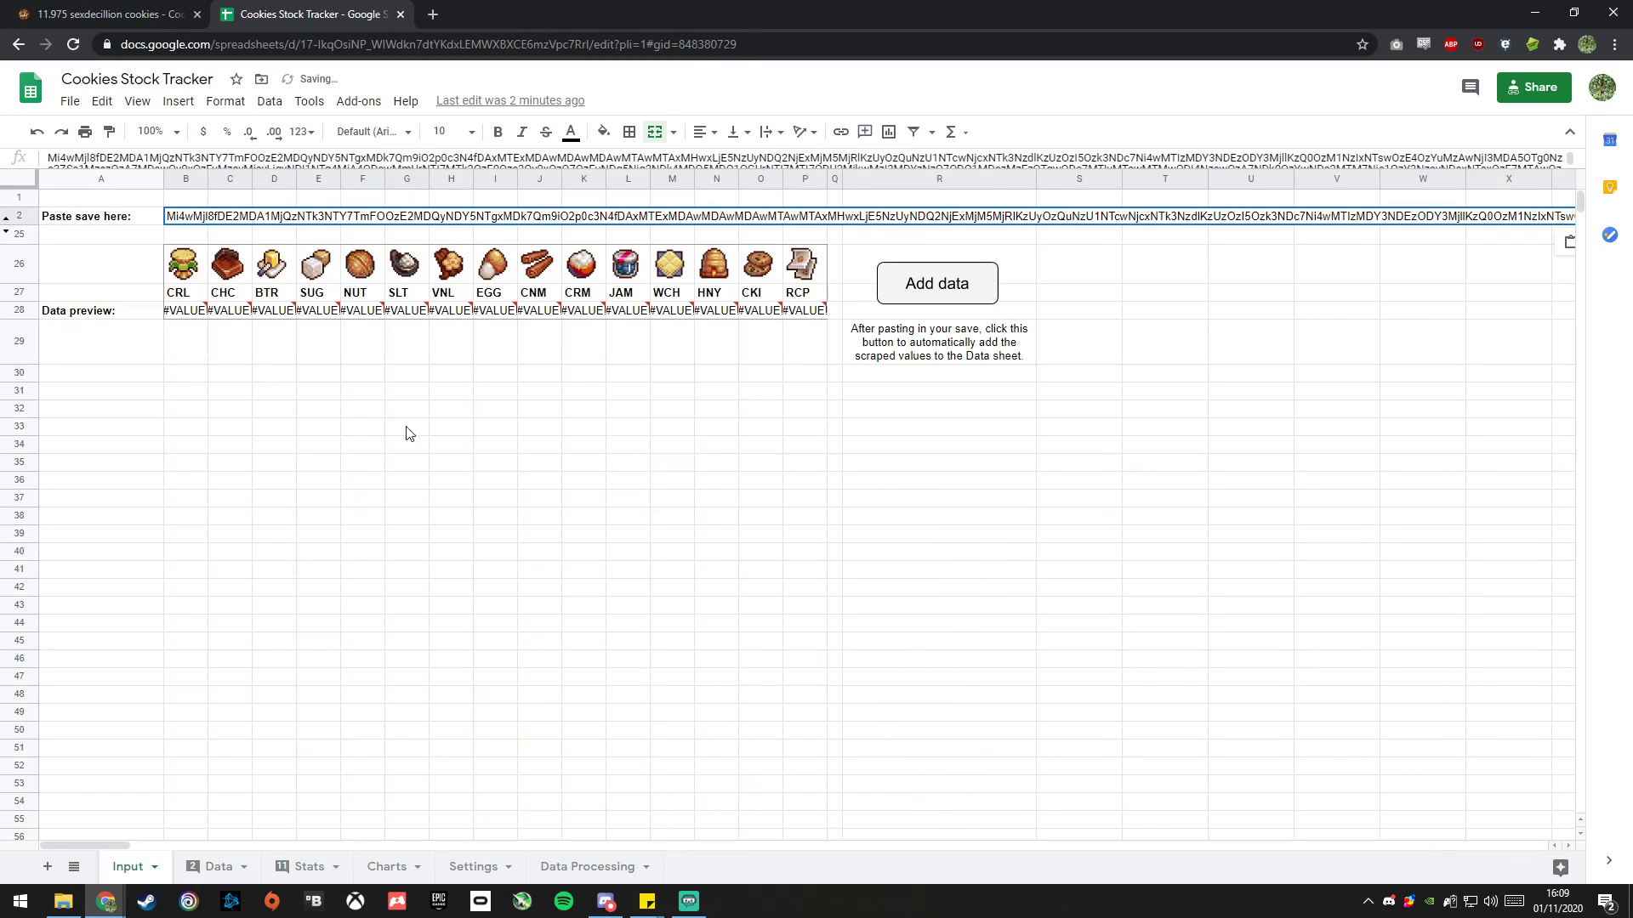
pyautogui.click(151, 427)
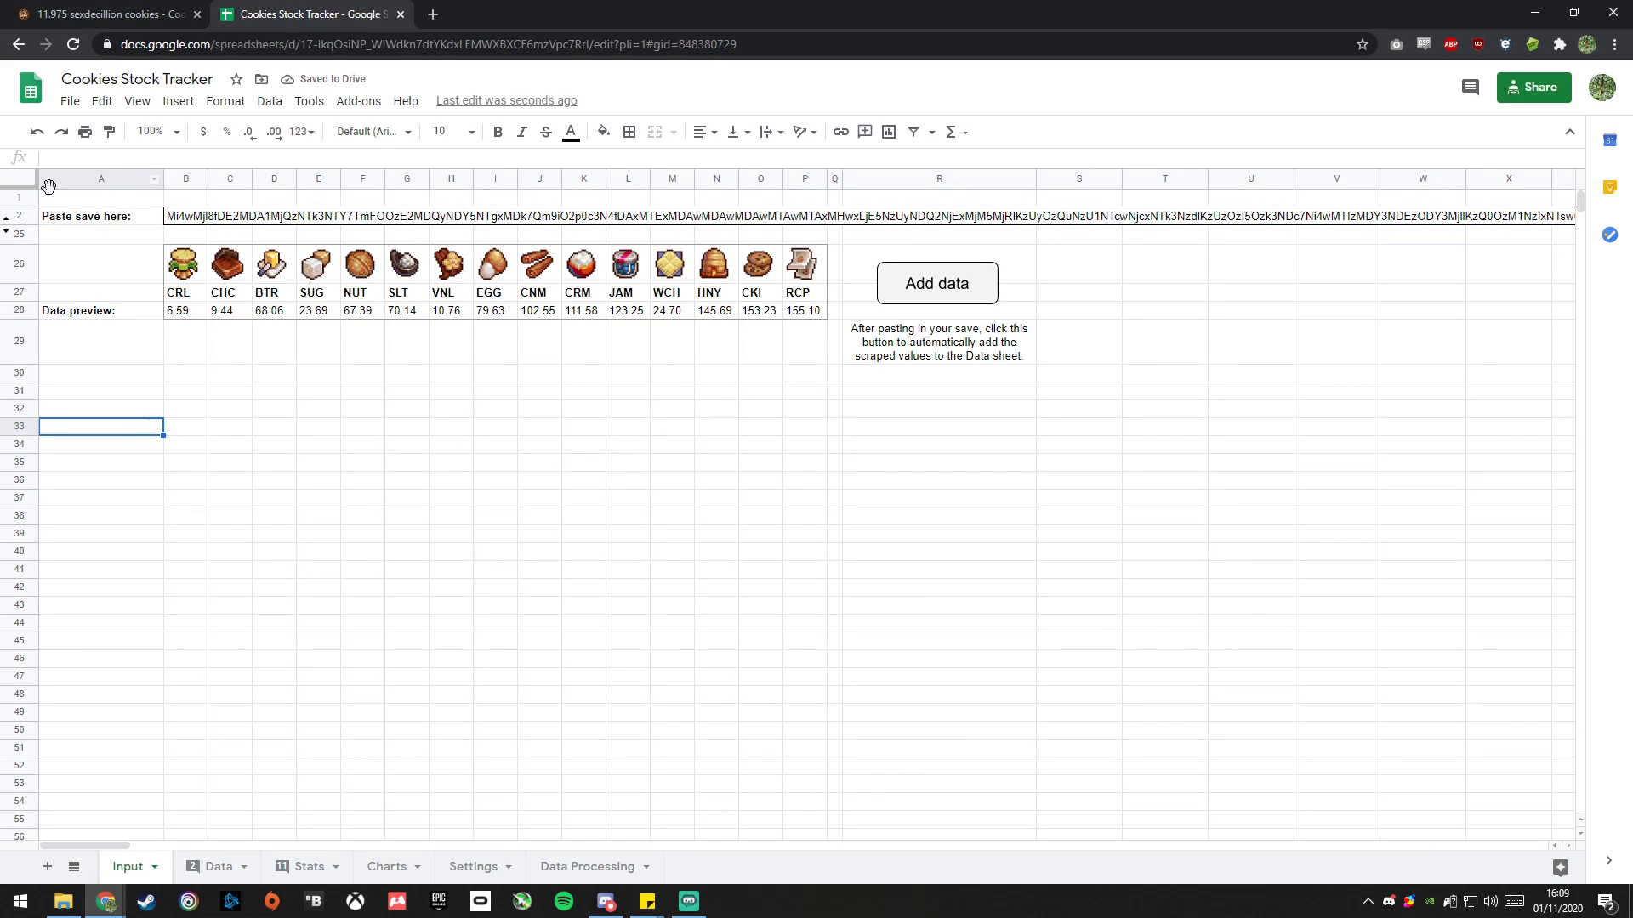
pyautogui.click(943, 288)
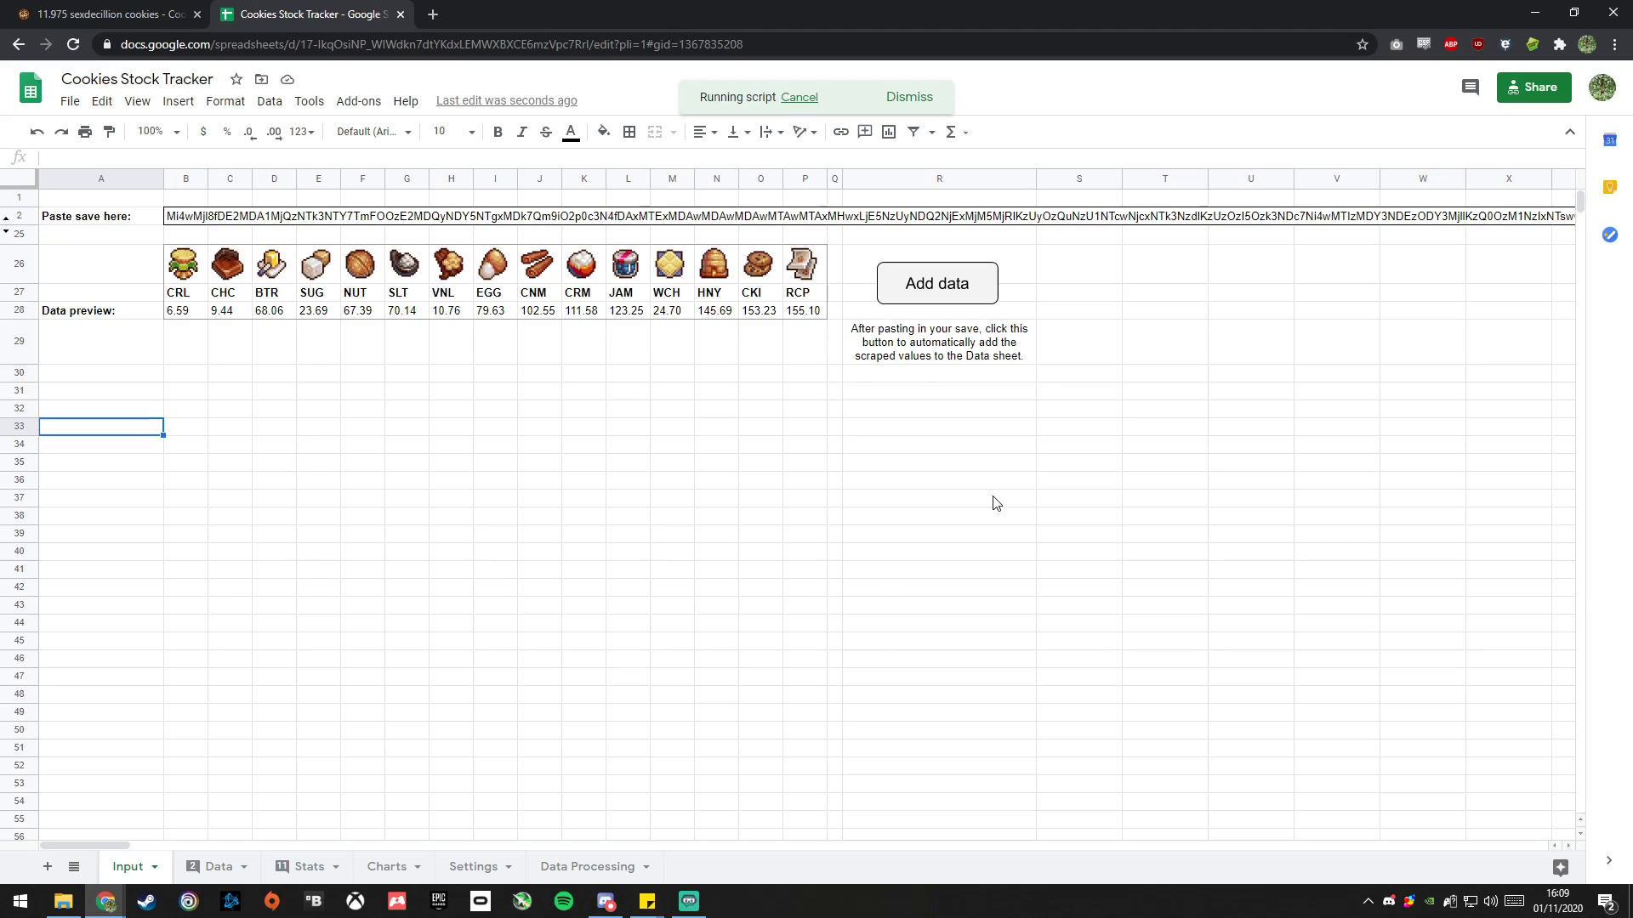
# - Show the Data sheet's latest rows, ending with the 11/1/2020 4:09:30 PM entry
pyautogui.click(219, 866)
pyautogui.scroll(-7, 116, 599)
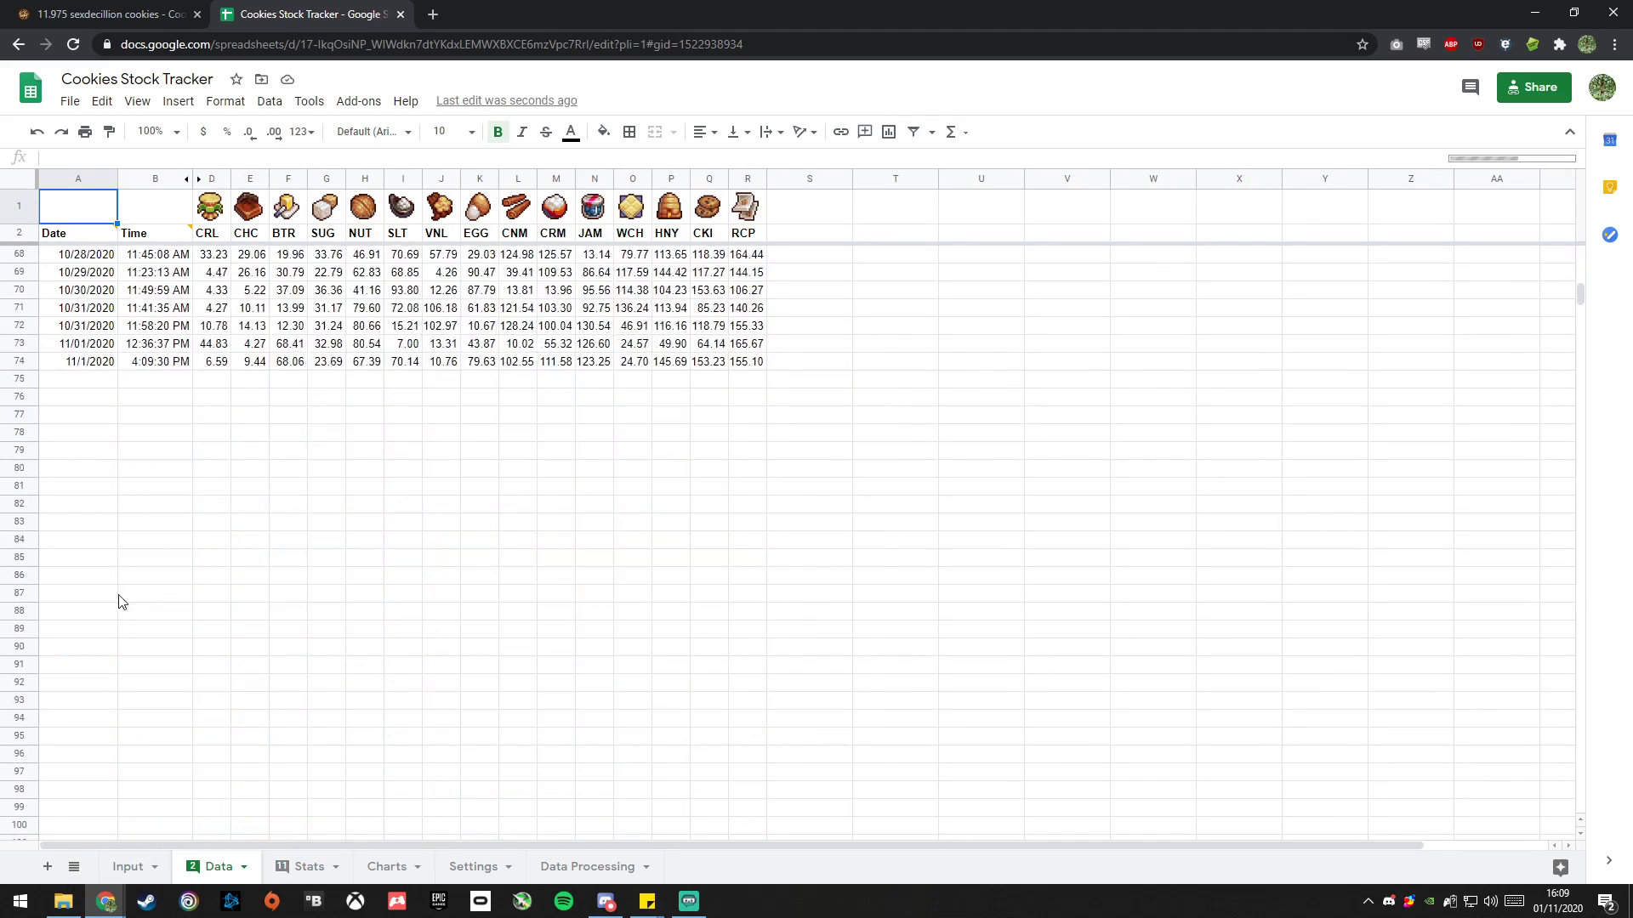
pyautogui.scroll(1, 102, 404)
# - Test the Ctrl+; date shortcut in A75, then delete the demo date
pyautogui.click(83, 379)
pyautogui.hotkey('ctrl', ';')
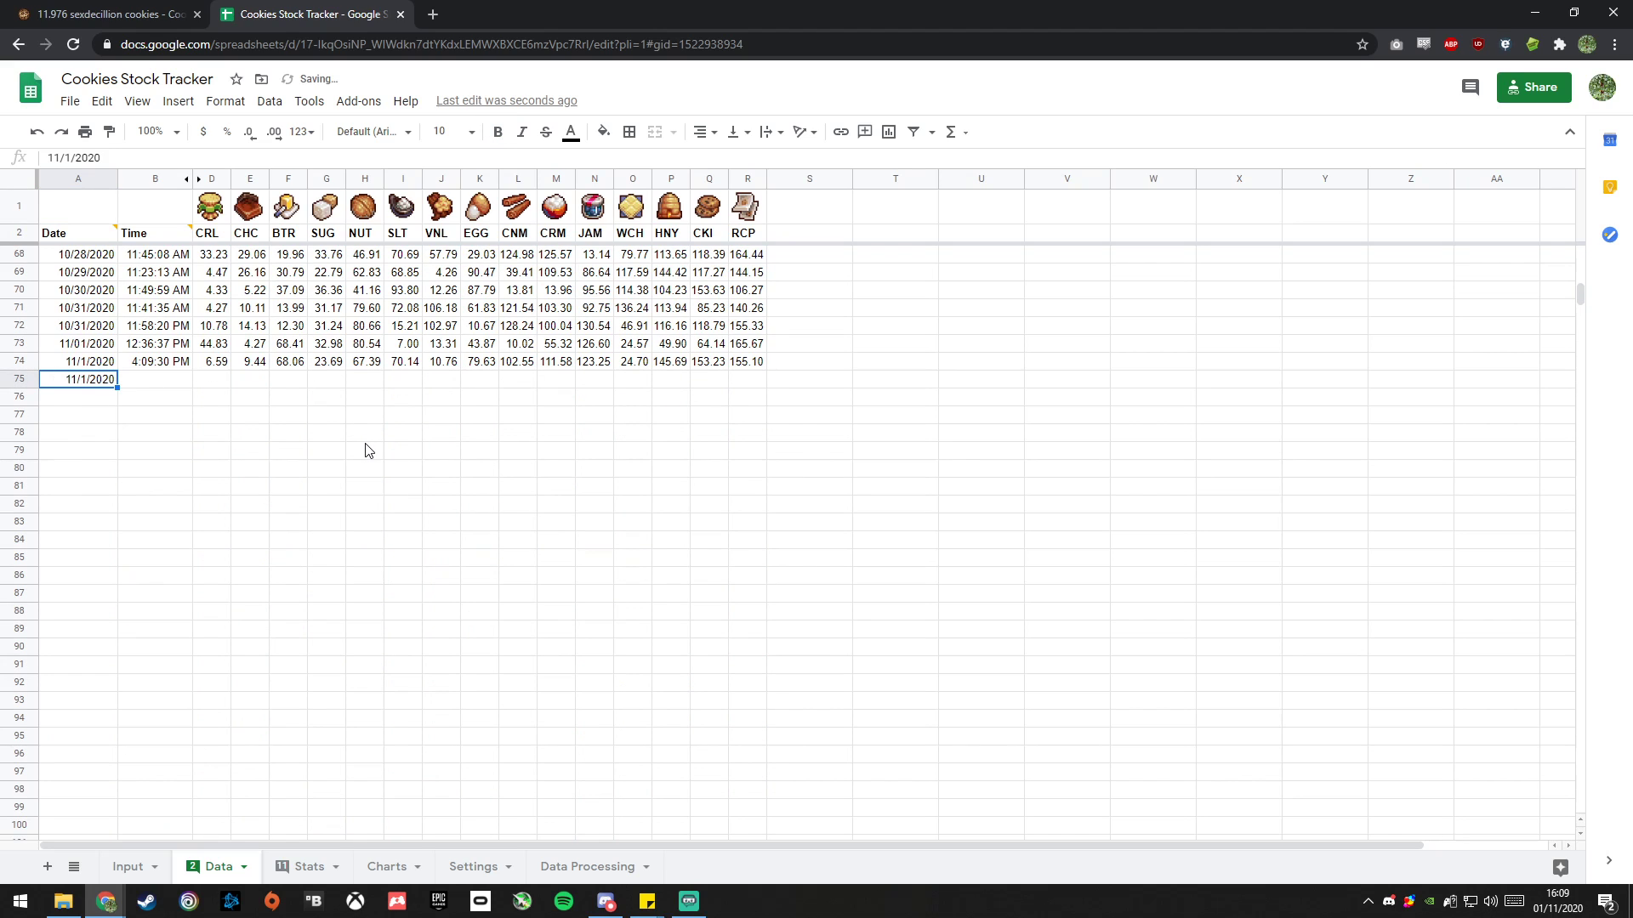
pyautogui.press('Tab')
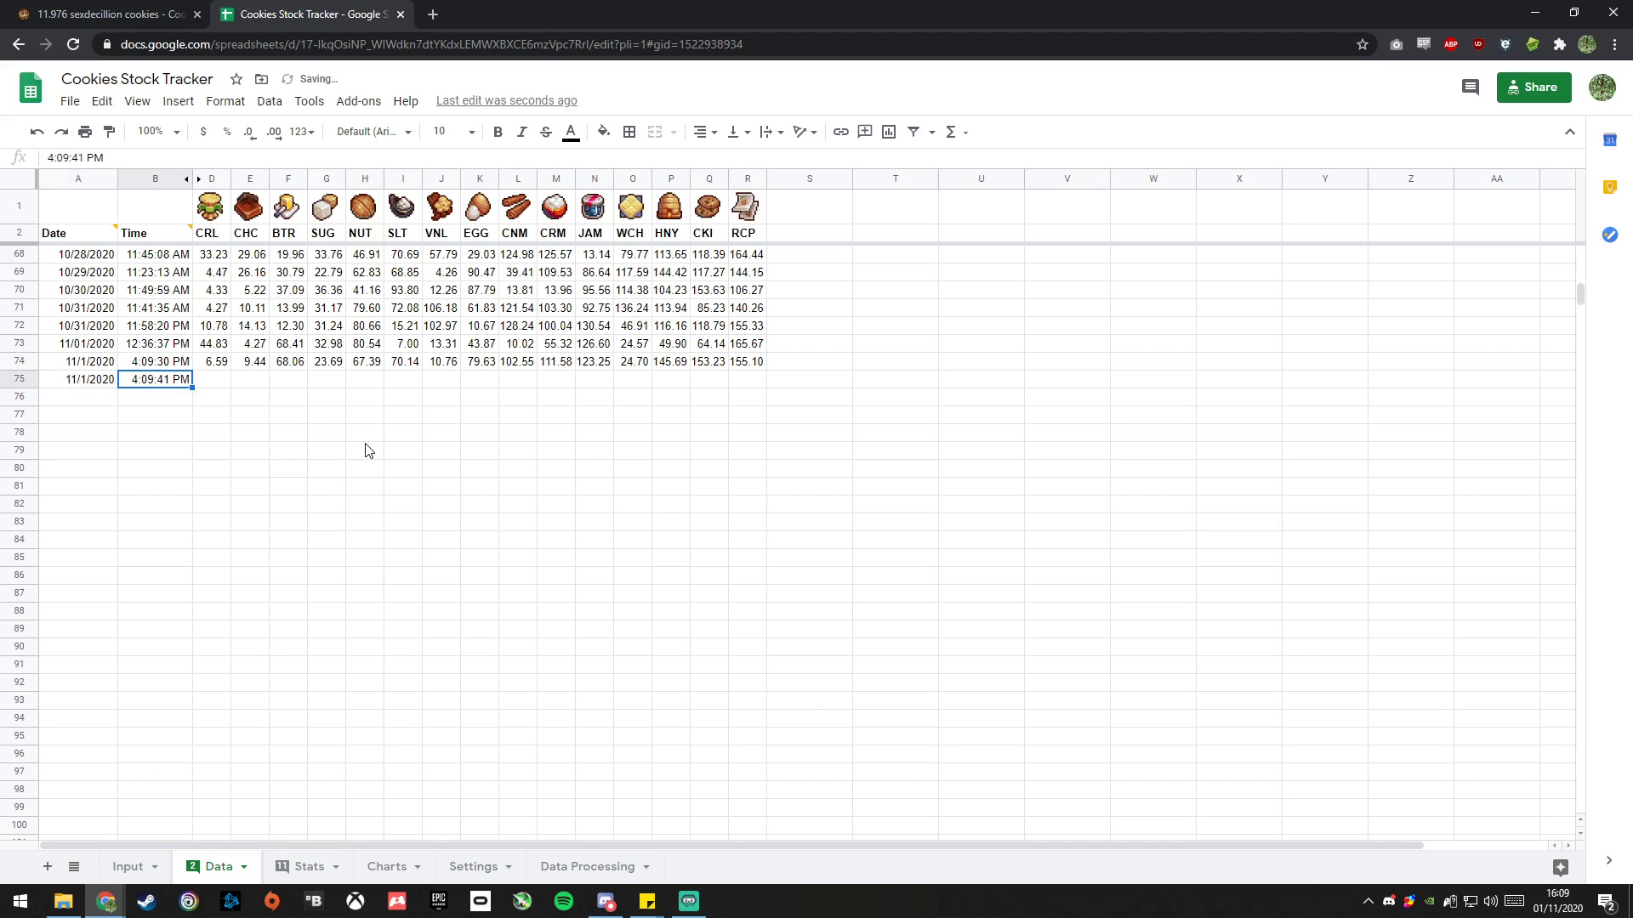
pyautogui.hotkey('shift', 'Tab')
pyautogui.press('Delete')
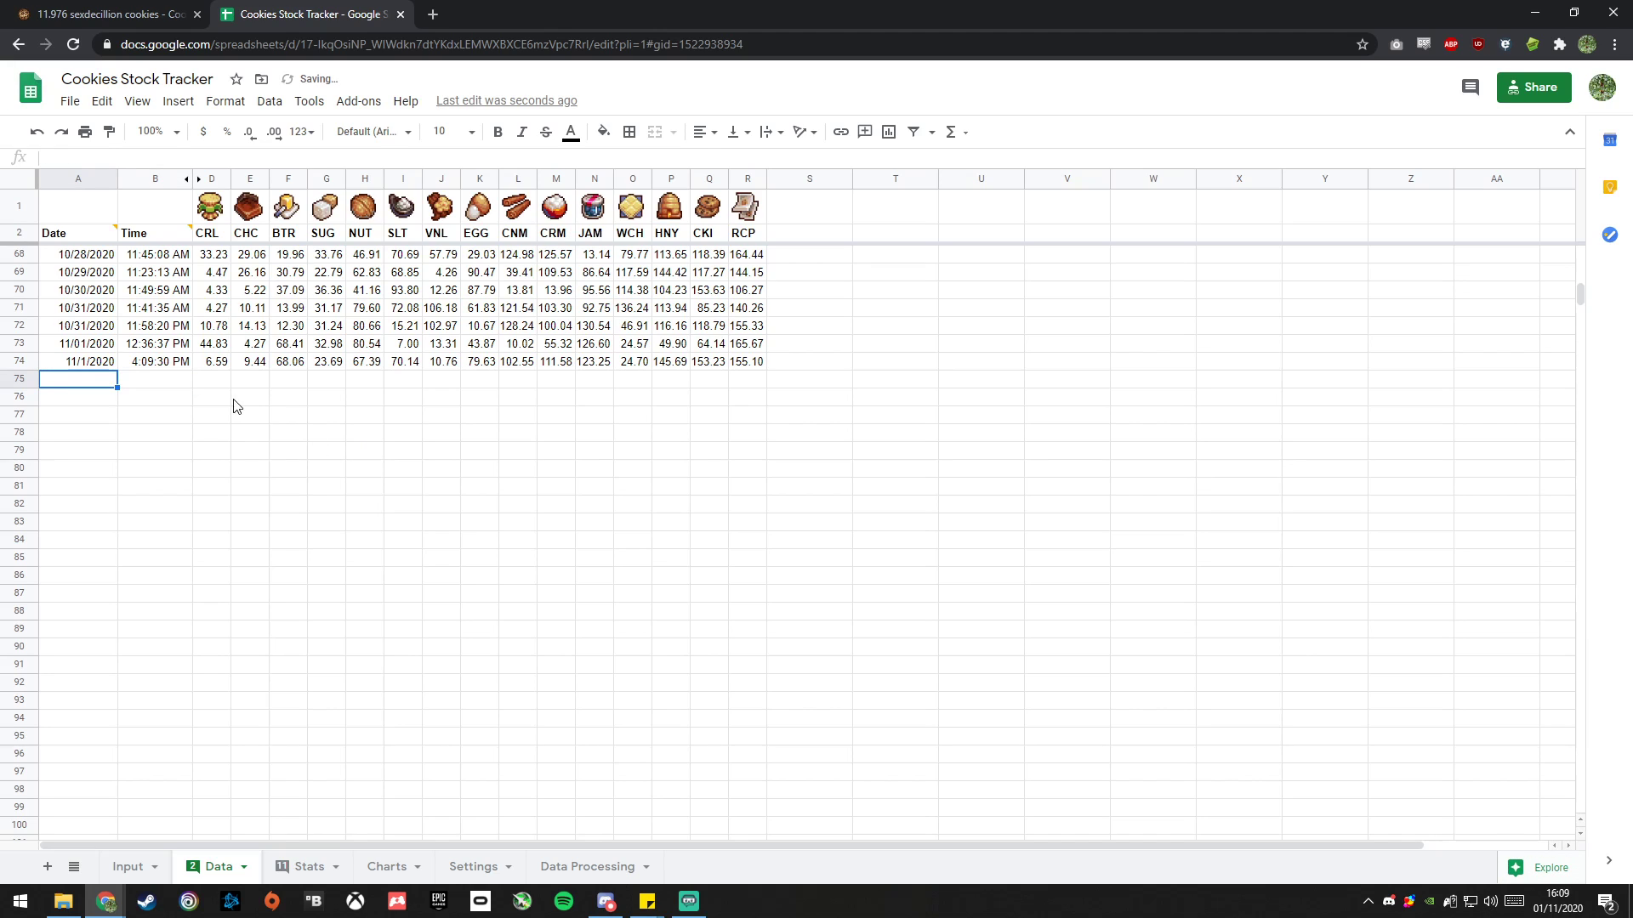
# - Compare the Stats sheet's recalculated values against the new Data row
pyautogui.click(284, 869)
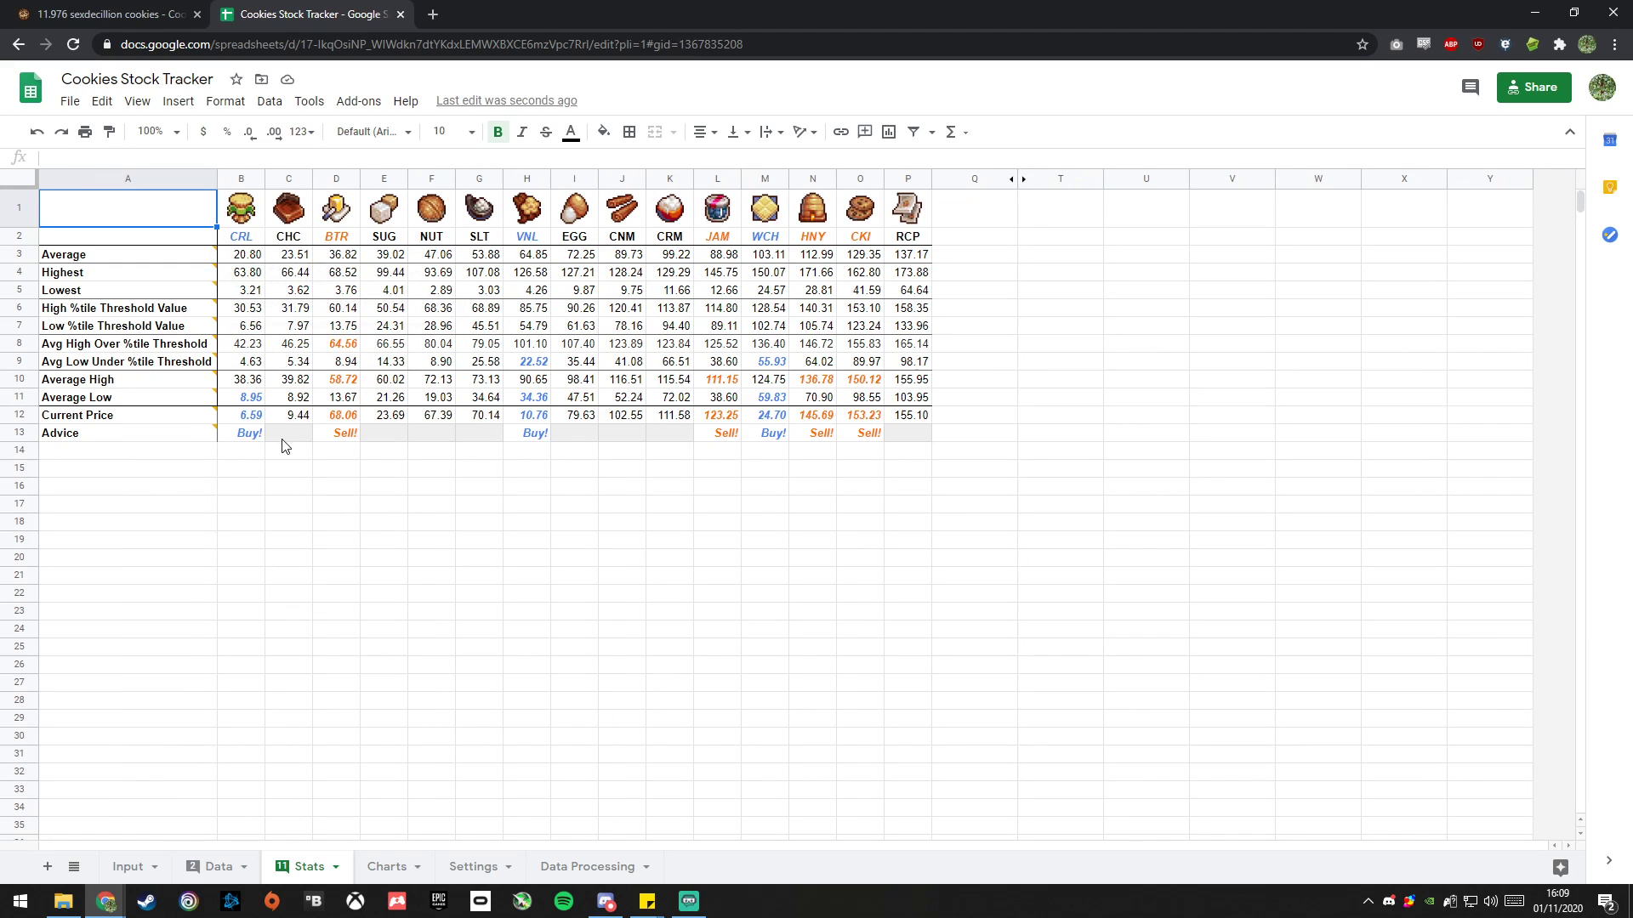
pyautogui.moveTo(195, 441)
pyautogui.click(216, 866)
pyautogui.scroll(5, 486, 660)
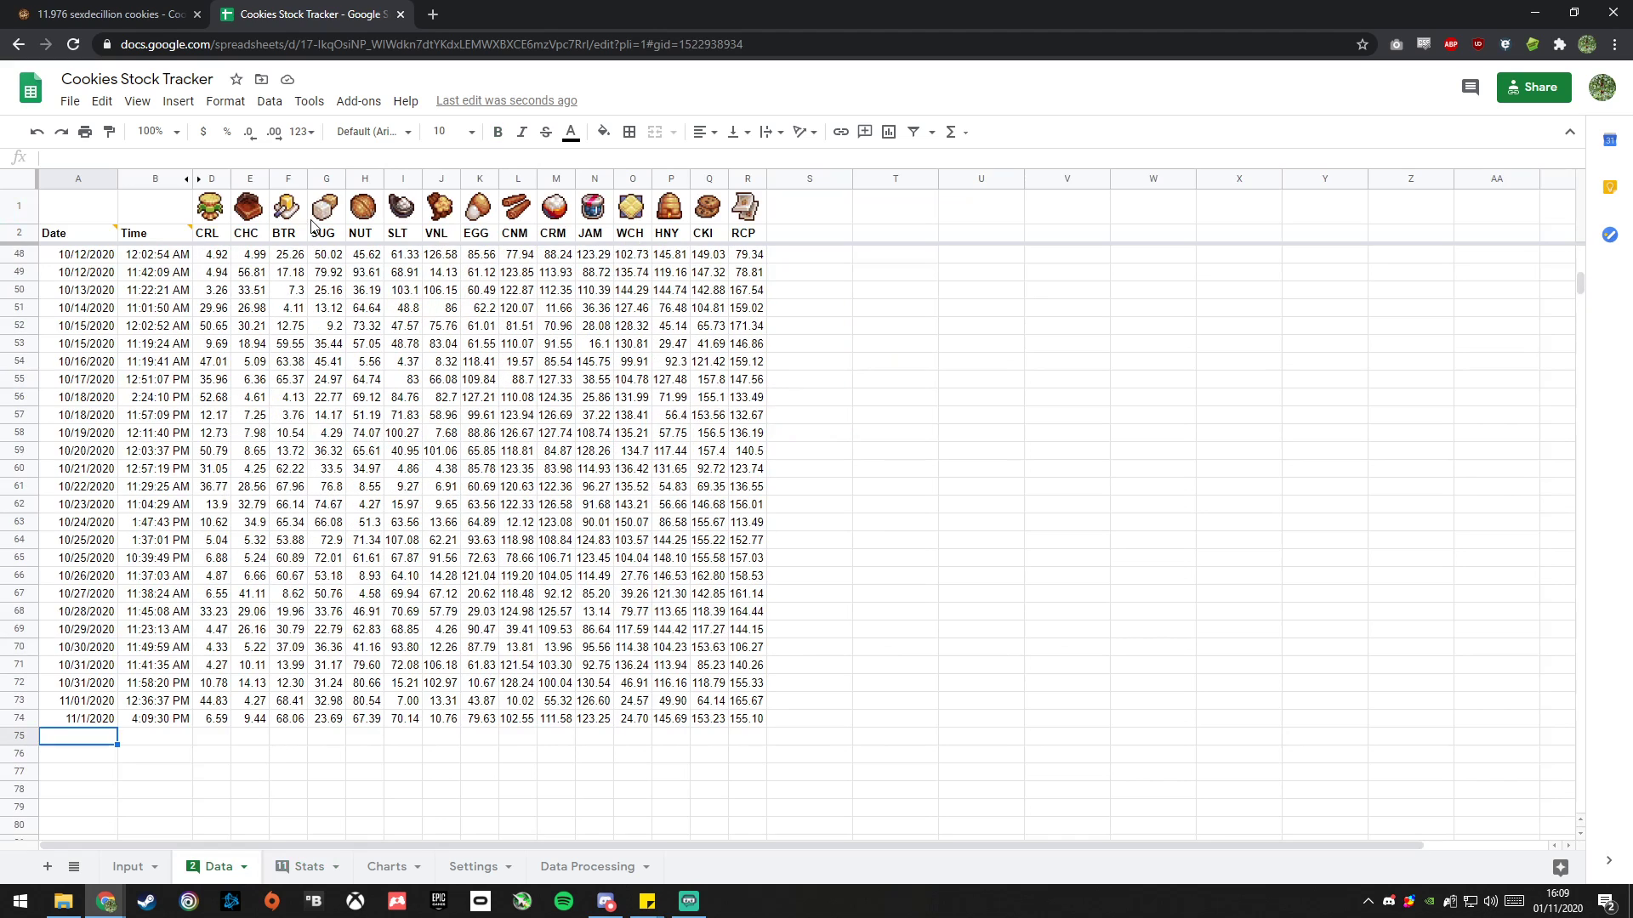
pyautogui.click(299, 869)
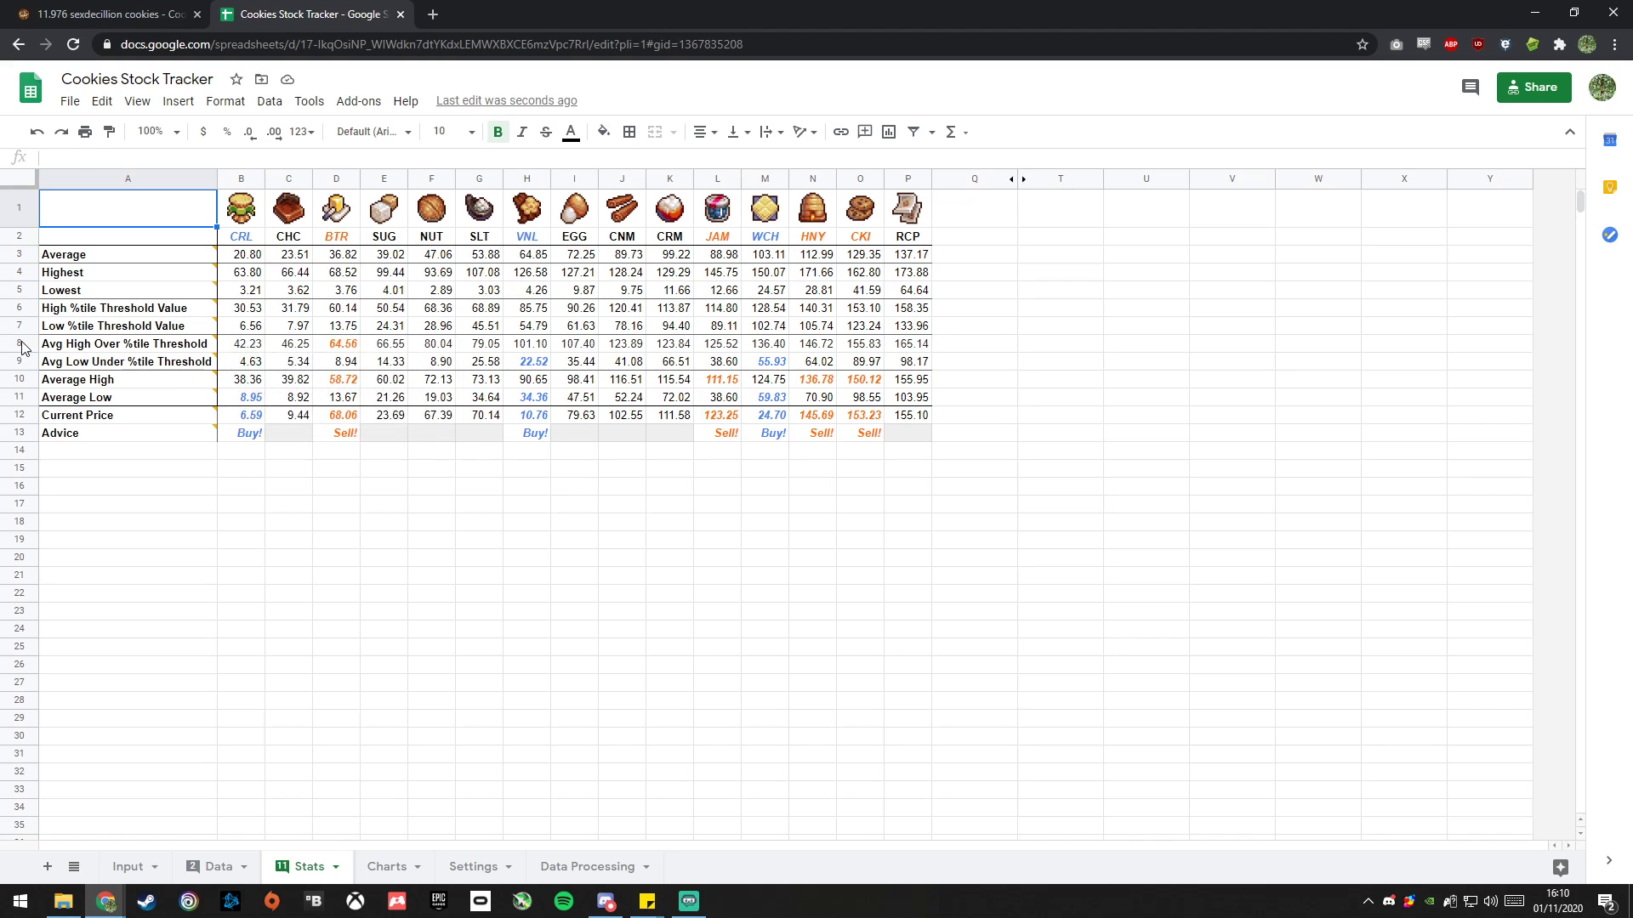
# - Read the comments on threshold average rows 8–10, then select the Advice results B13:P13
pyautogui.moveTo(19, 344); pyautogui.dragTo(19, 400)
pyautogui.moveTo(78, 358)
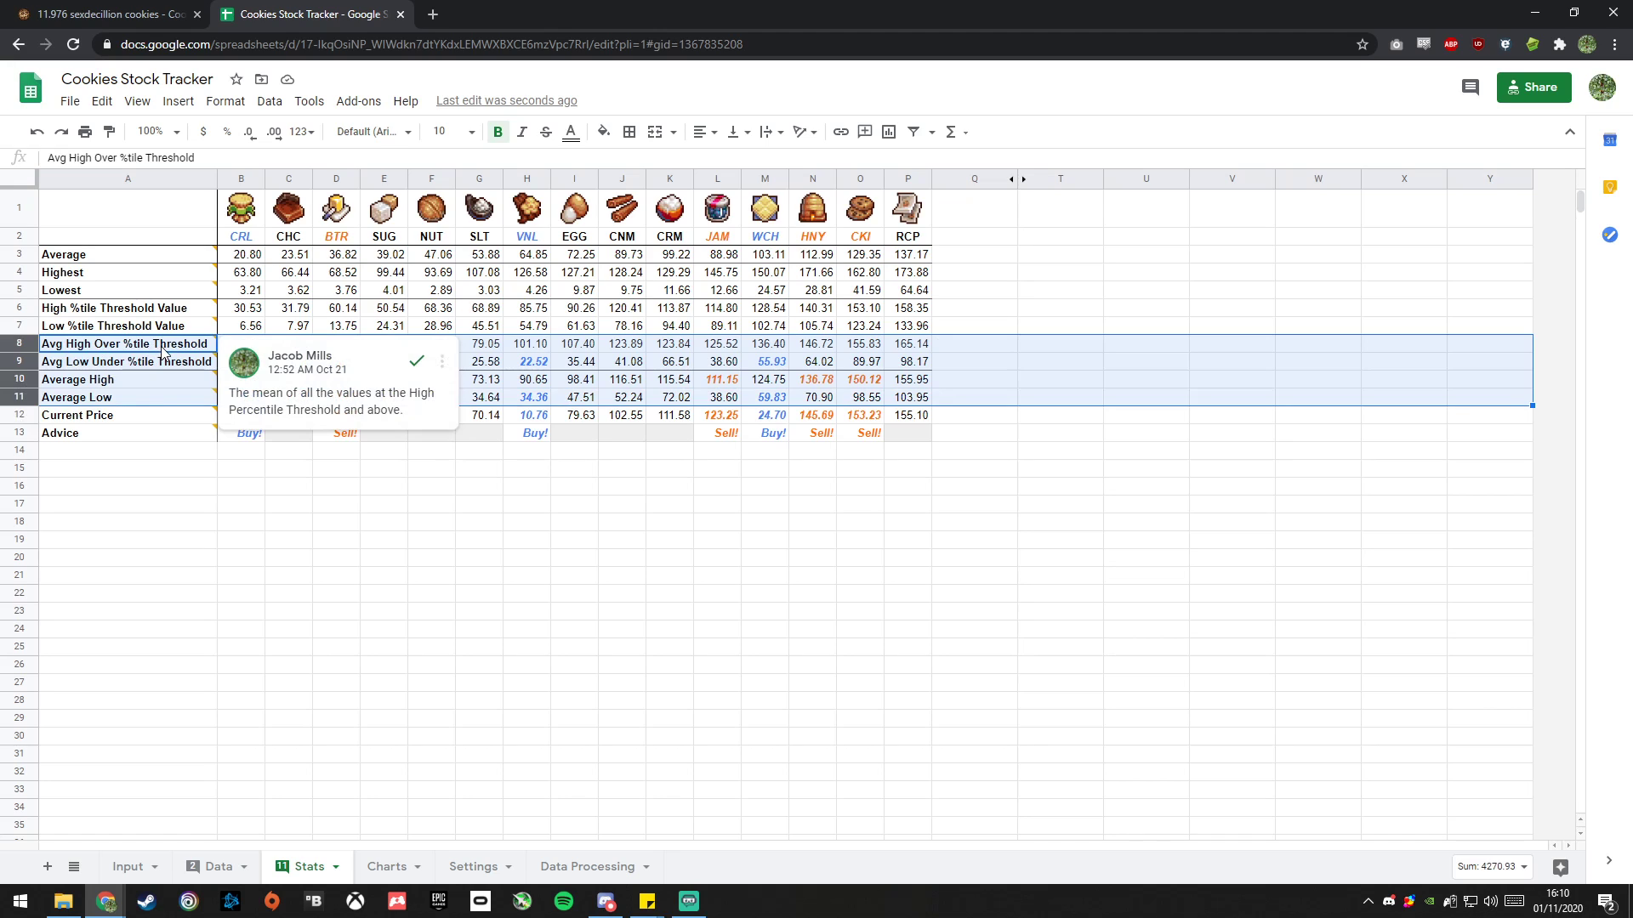
pyautogui.moveTo(155, 367)
pyautogui.click(667, 648)
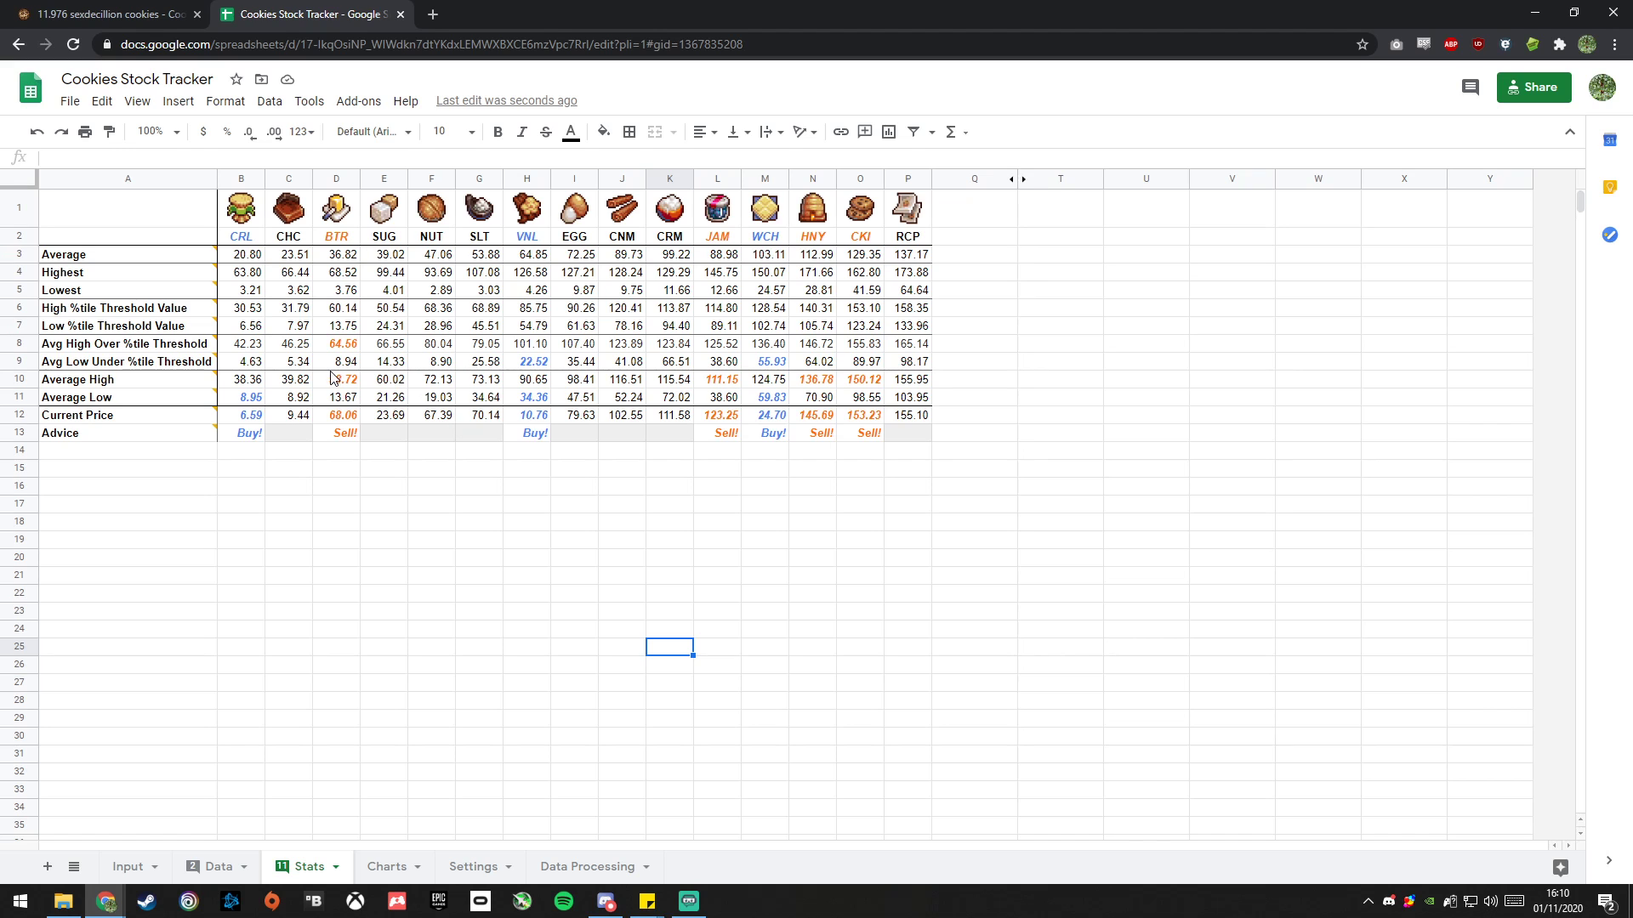
pyautogui.moveTo(249, 441); pyautogui.dragTo(908, 435)
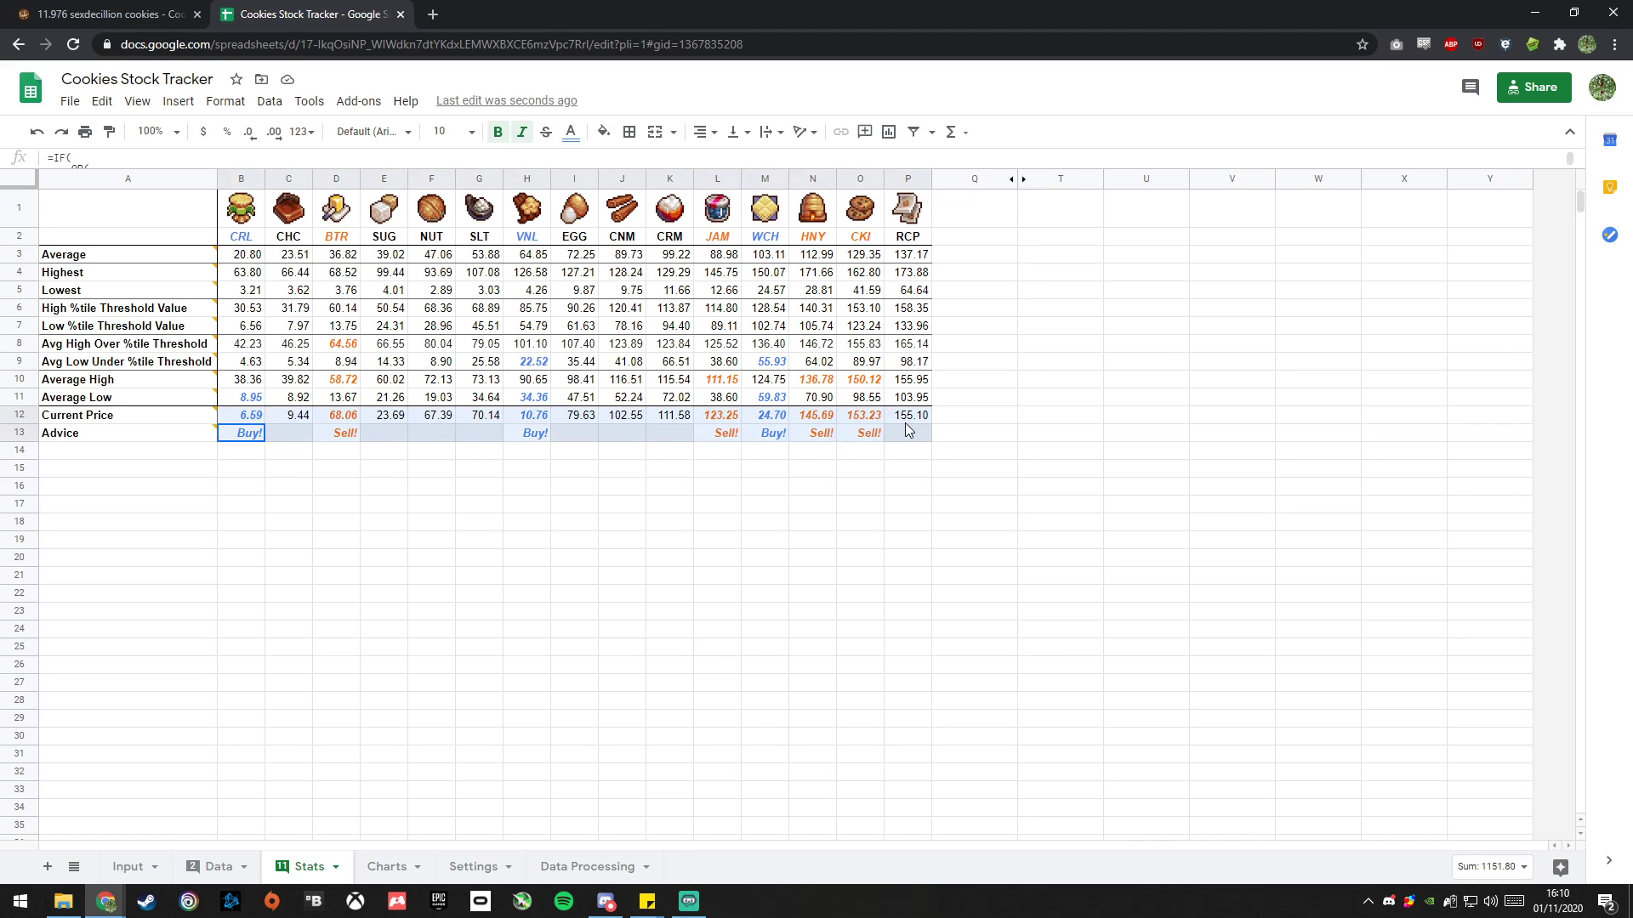
# - Close Cookie Clicker's save dialog and glance through its Statistics panel
pyautogui.click(79, 7)
pyautogui.press('Escape')
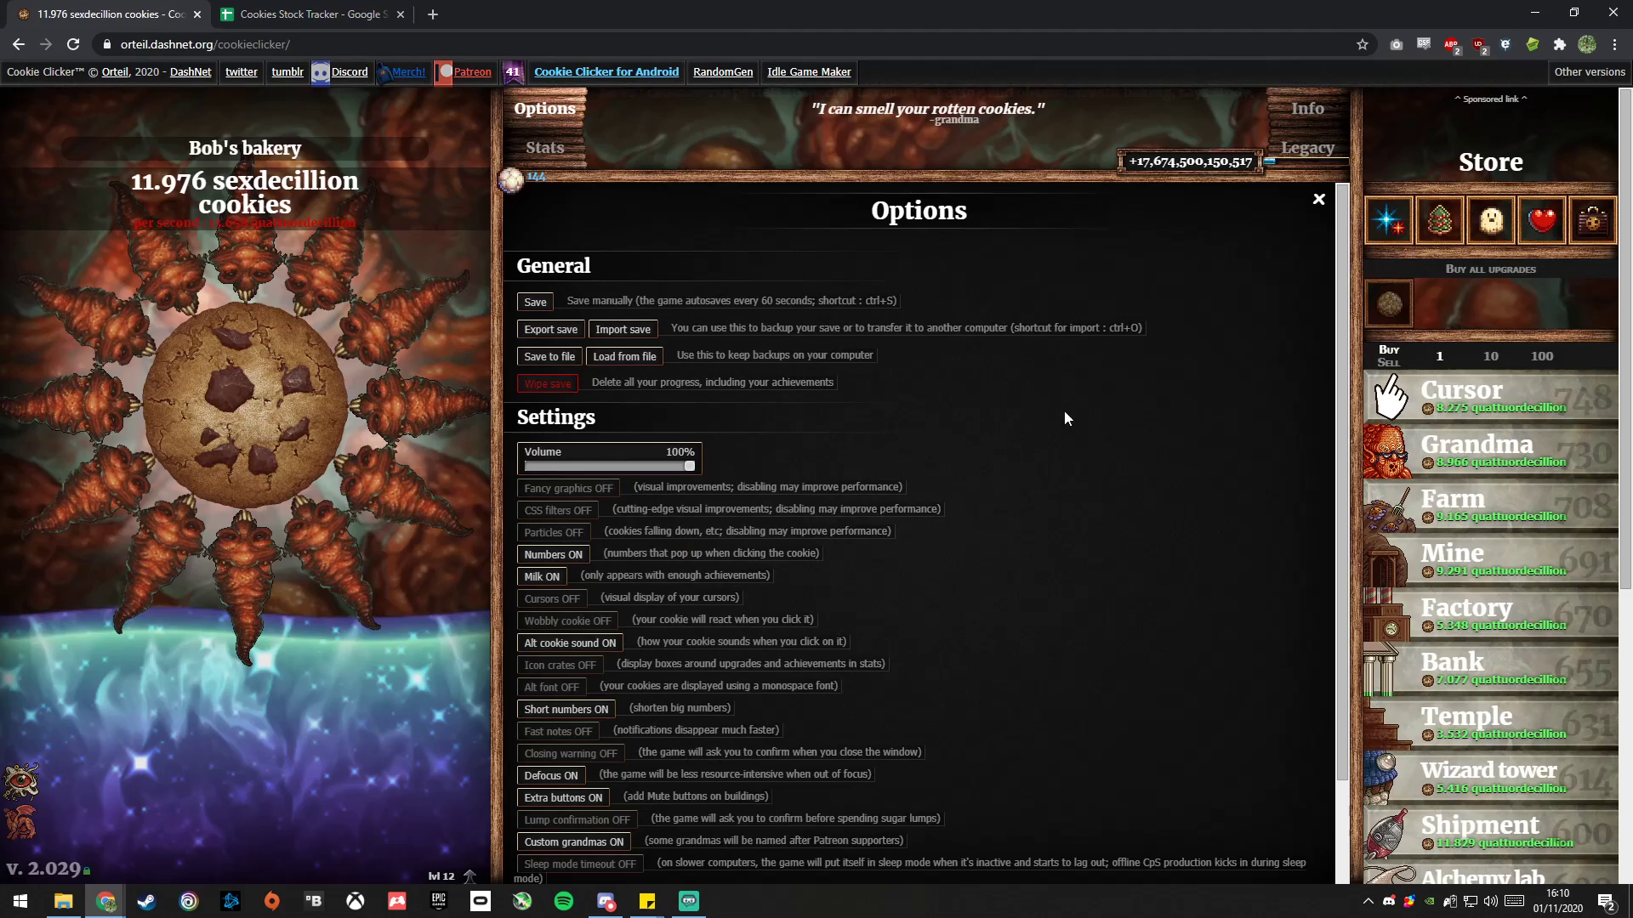
pyautogui.click(545, 147)
pyautogui.scroll(-6, 863, 477)
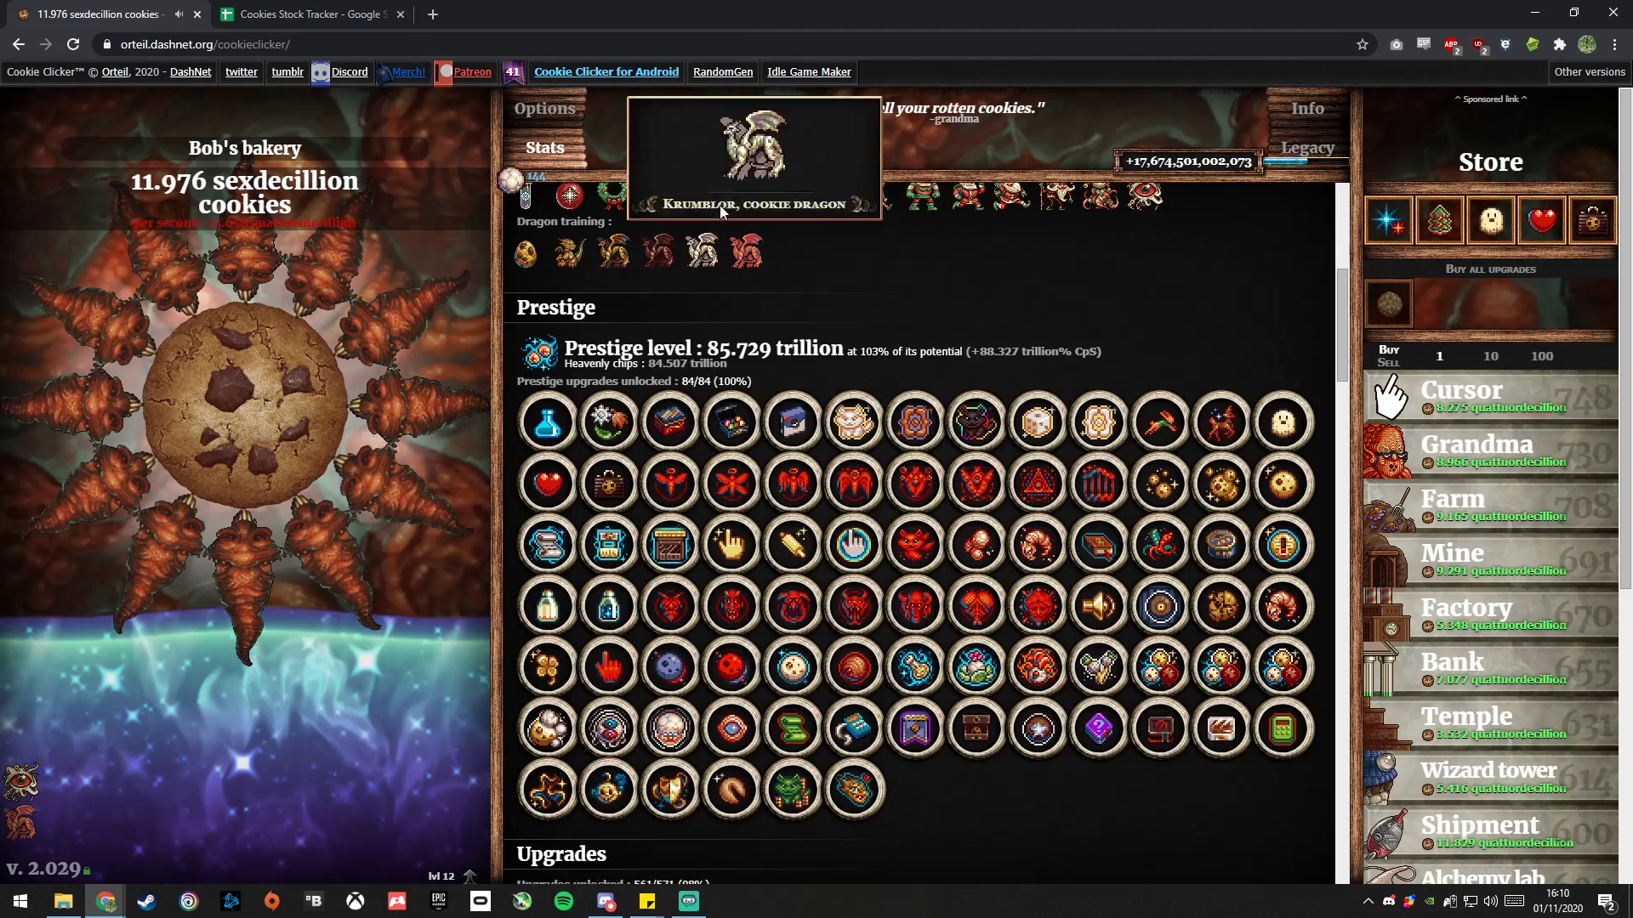
pyautogui.click(544, 148)
pyautogui.scroll(4, 854, 369)
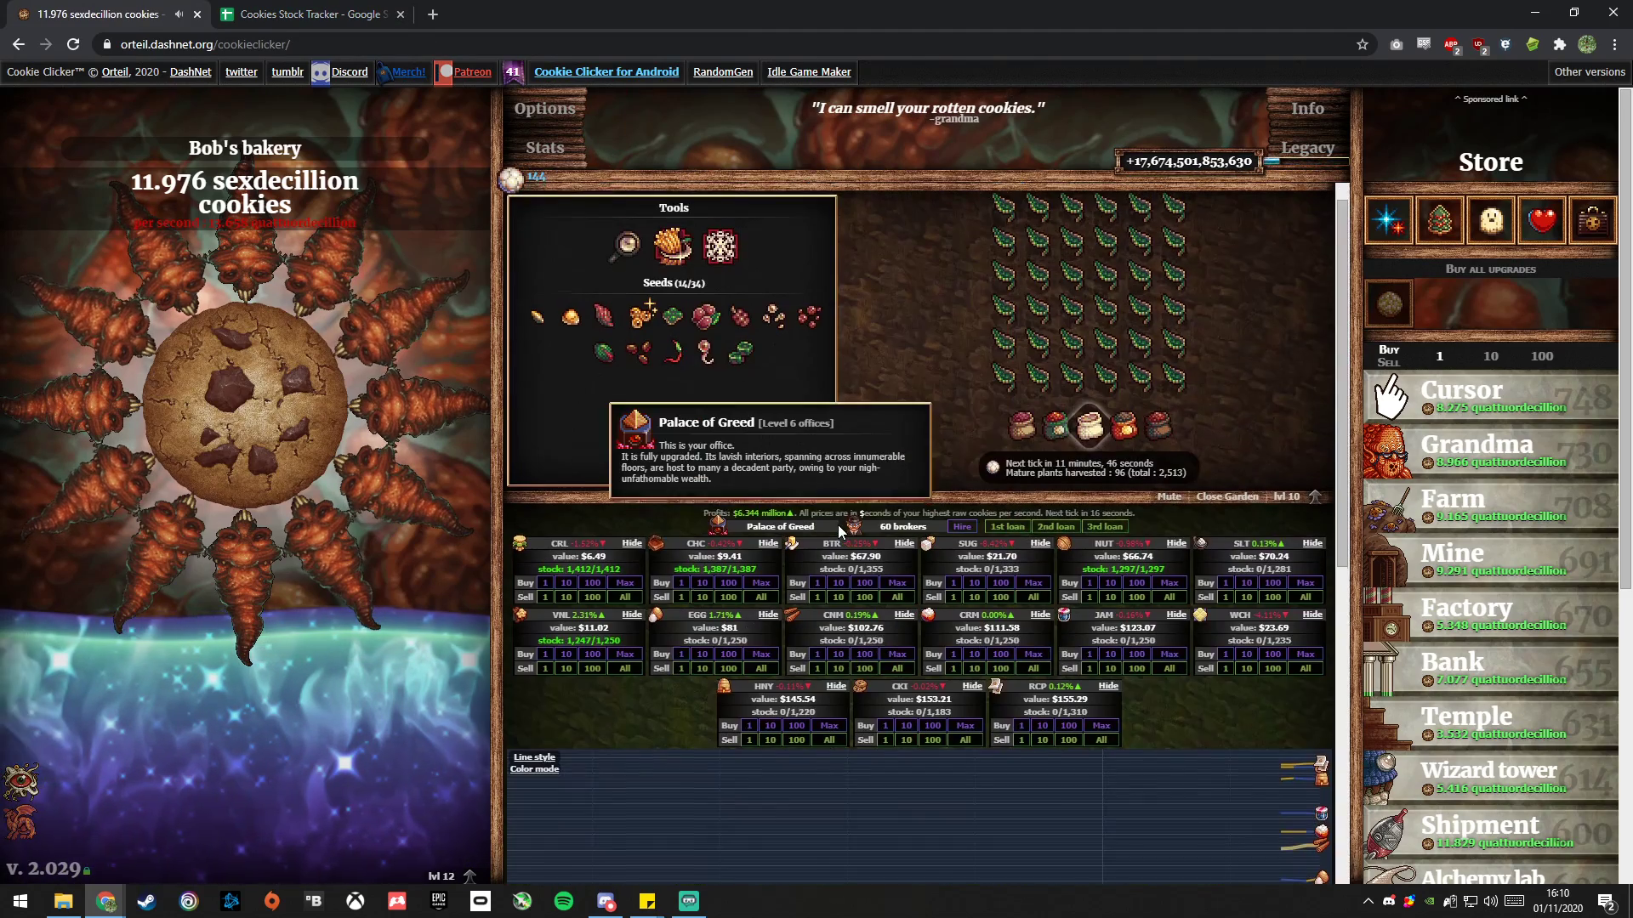
# - Buy the maximum 1,235 White chocolate (WCH) stock, then return to the tracker
pyautogui.click(308, 14)
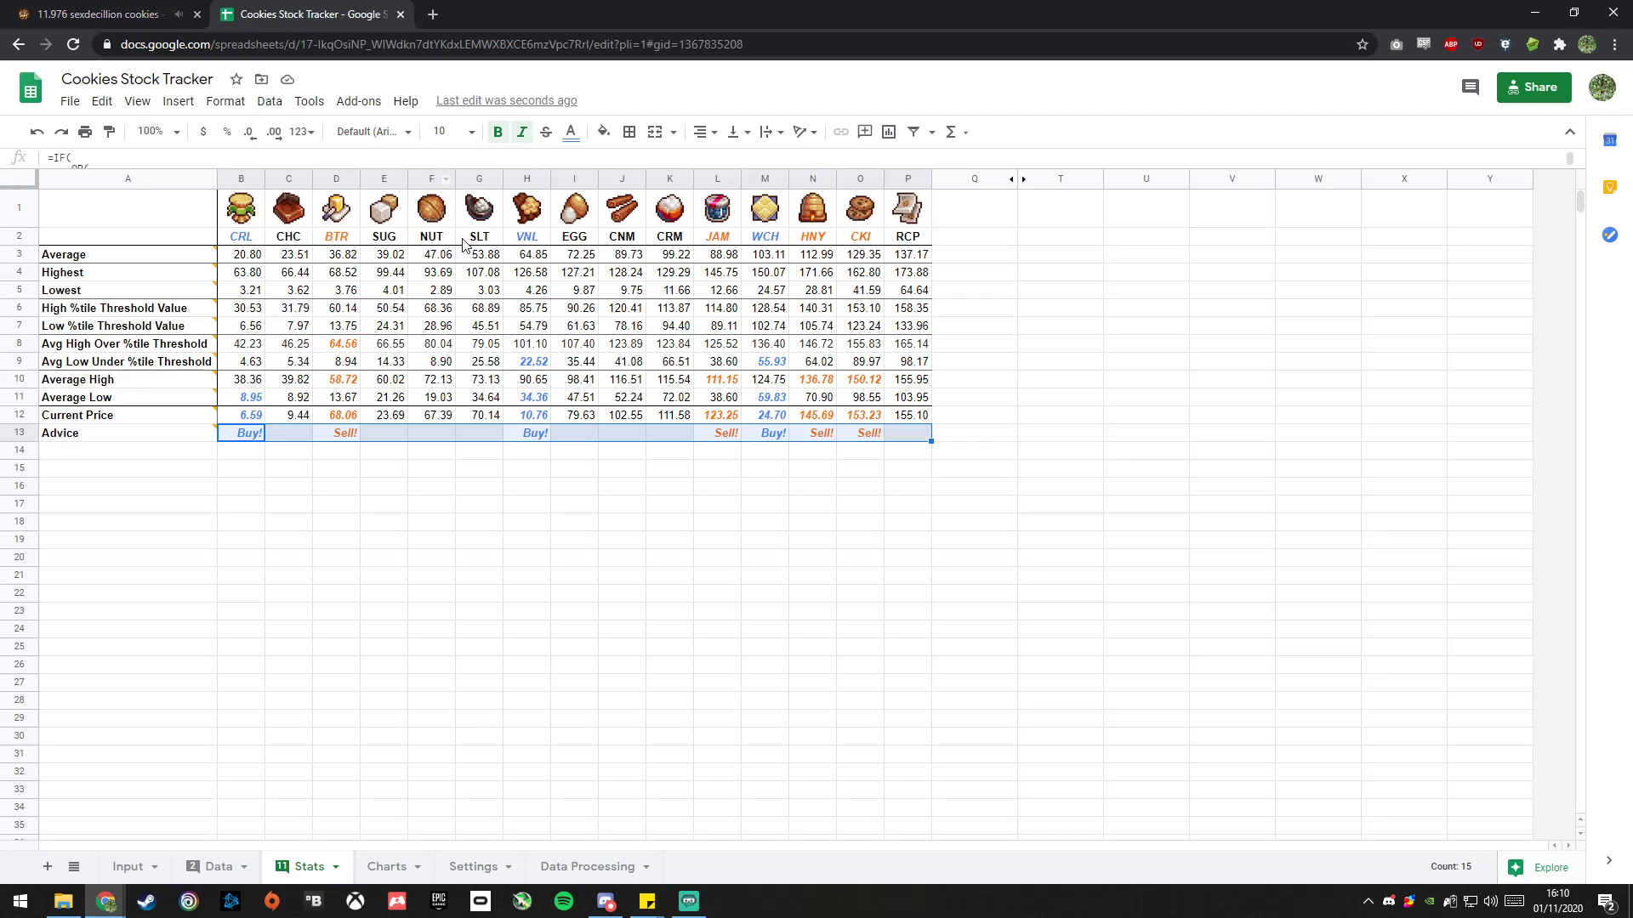
pyautogui.click(136, 14)
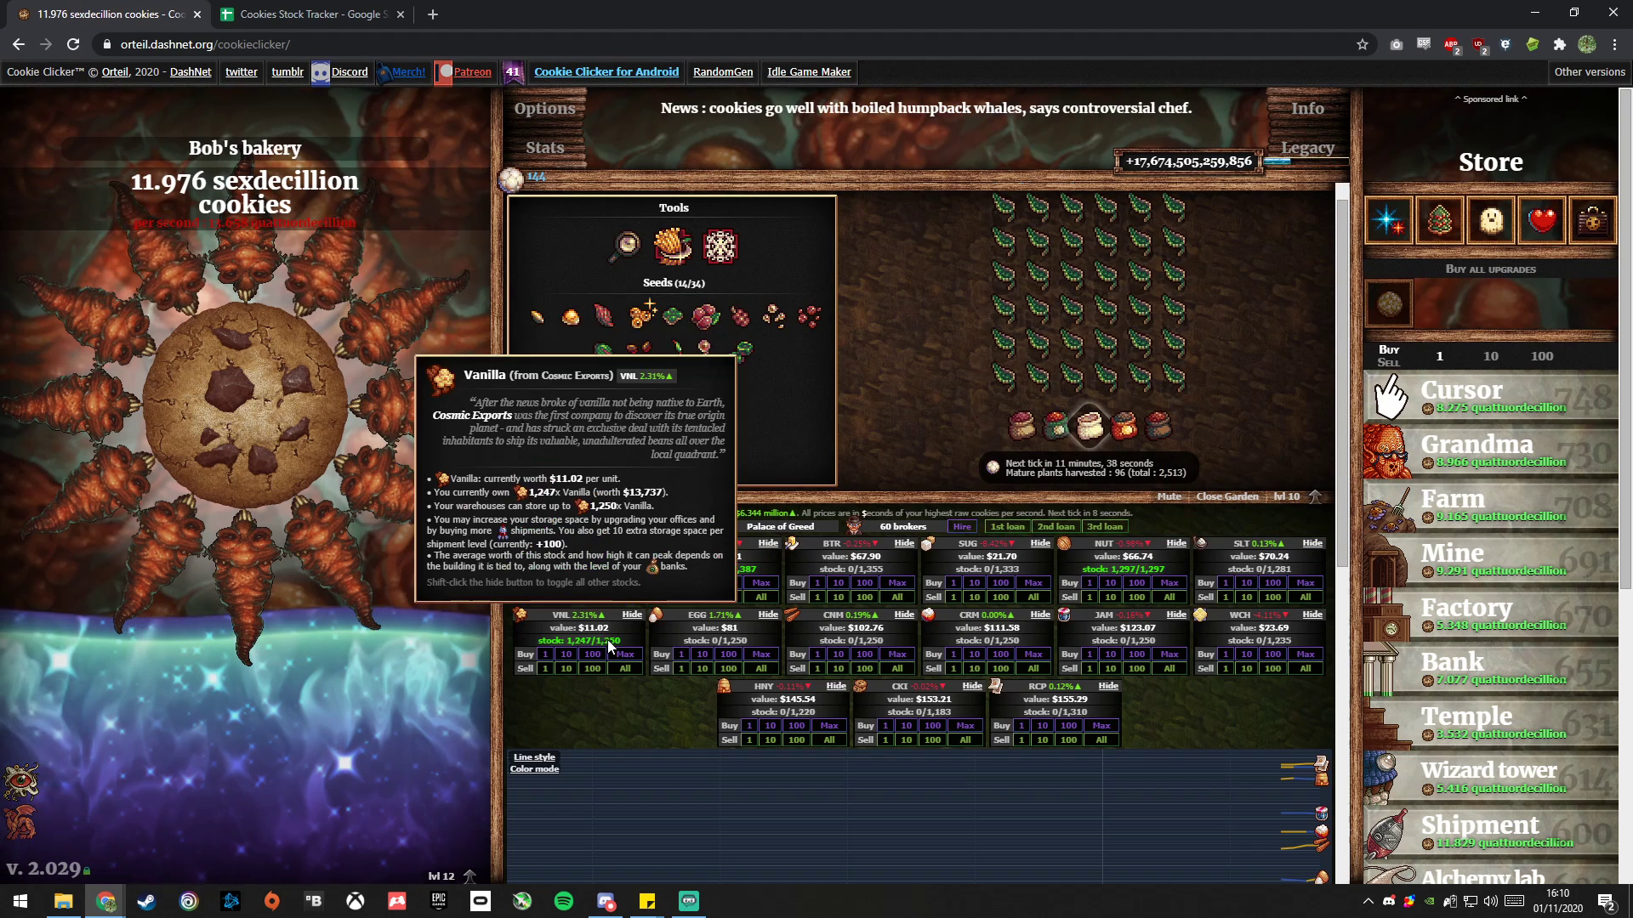
pyautogui.click(1305, 654)
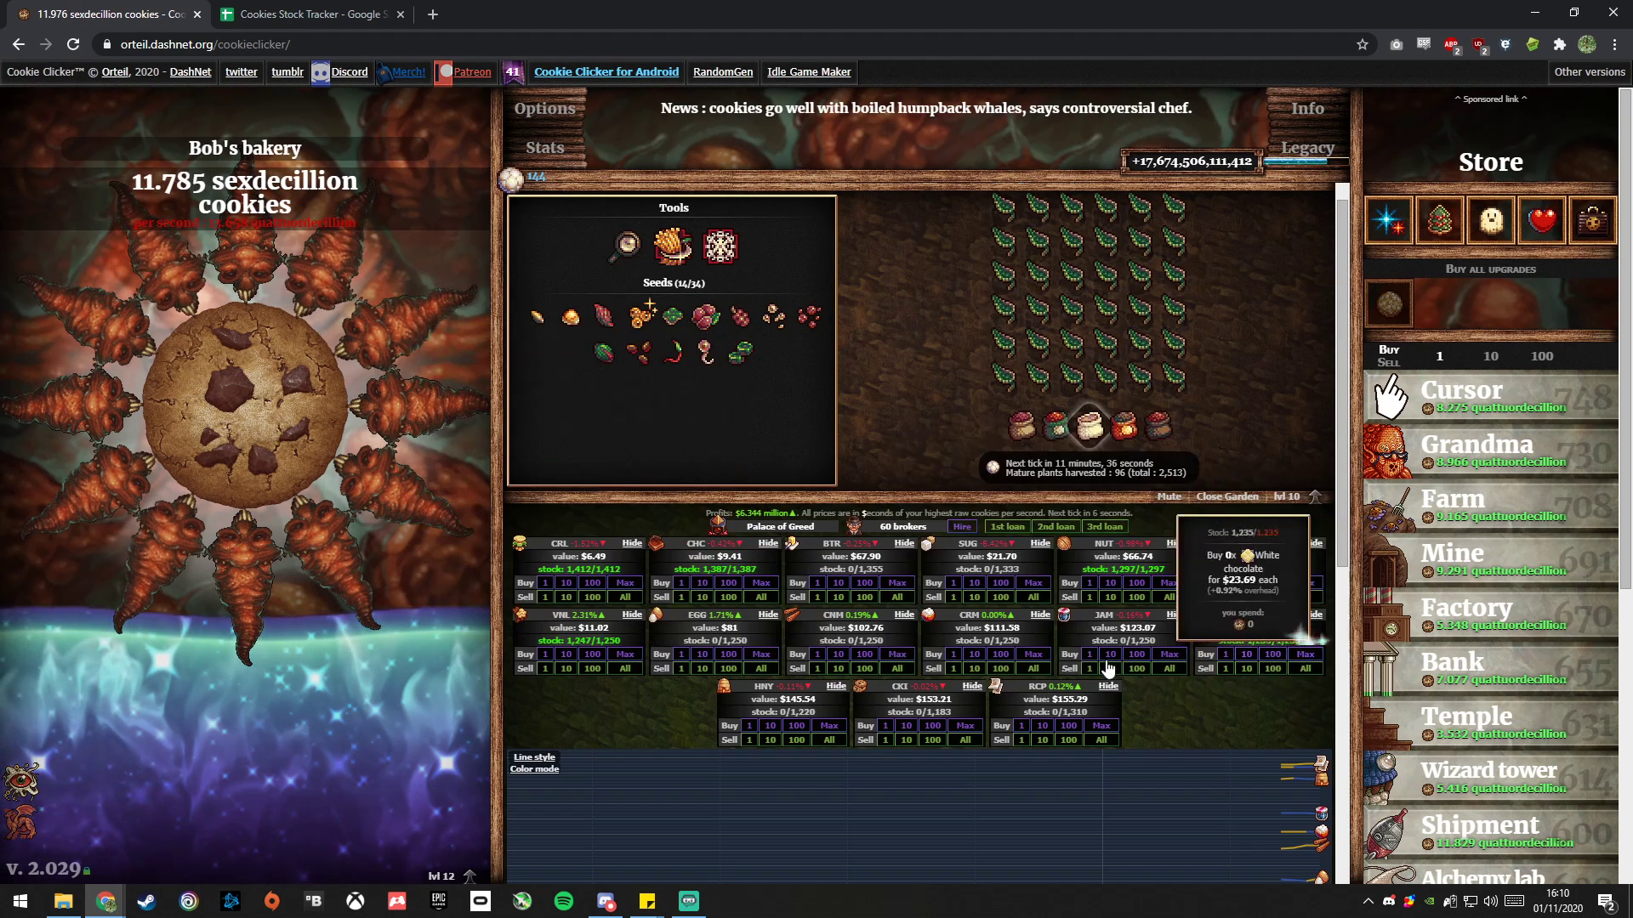
pyautogui.click(265, 19)
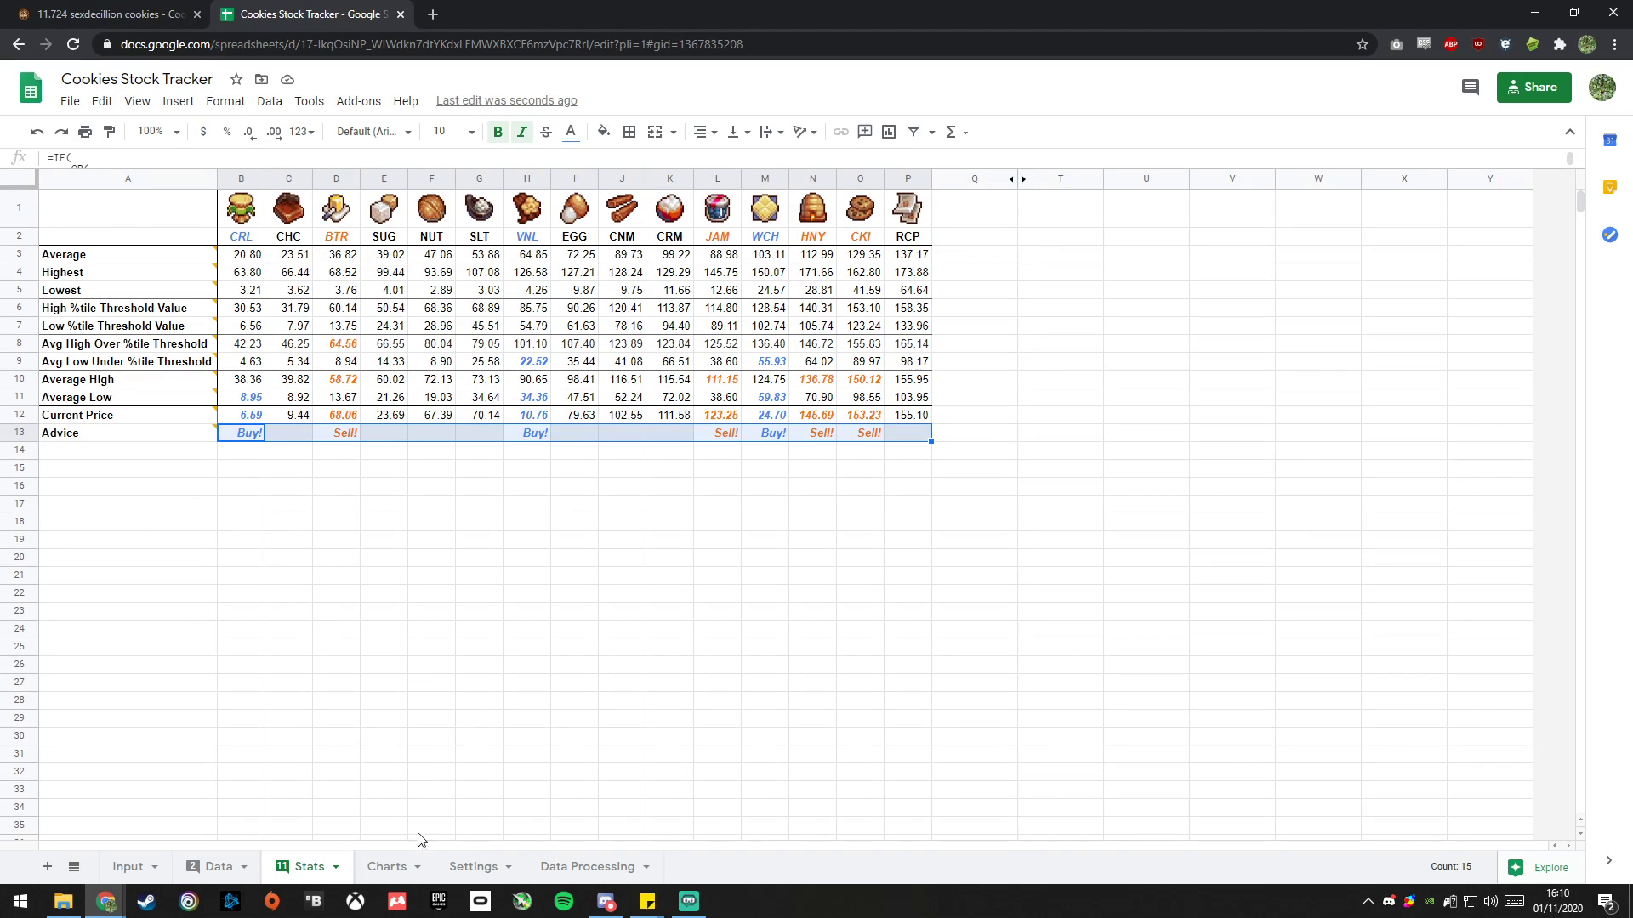
# - Scroll the Charts sheet past the White Chocolate and Cookies charts to the Recipes (RCP) chart
pyautogui.click(375, 868)
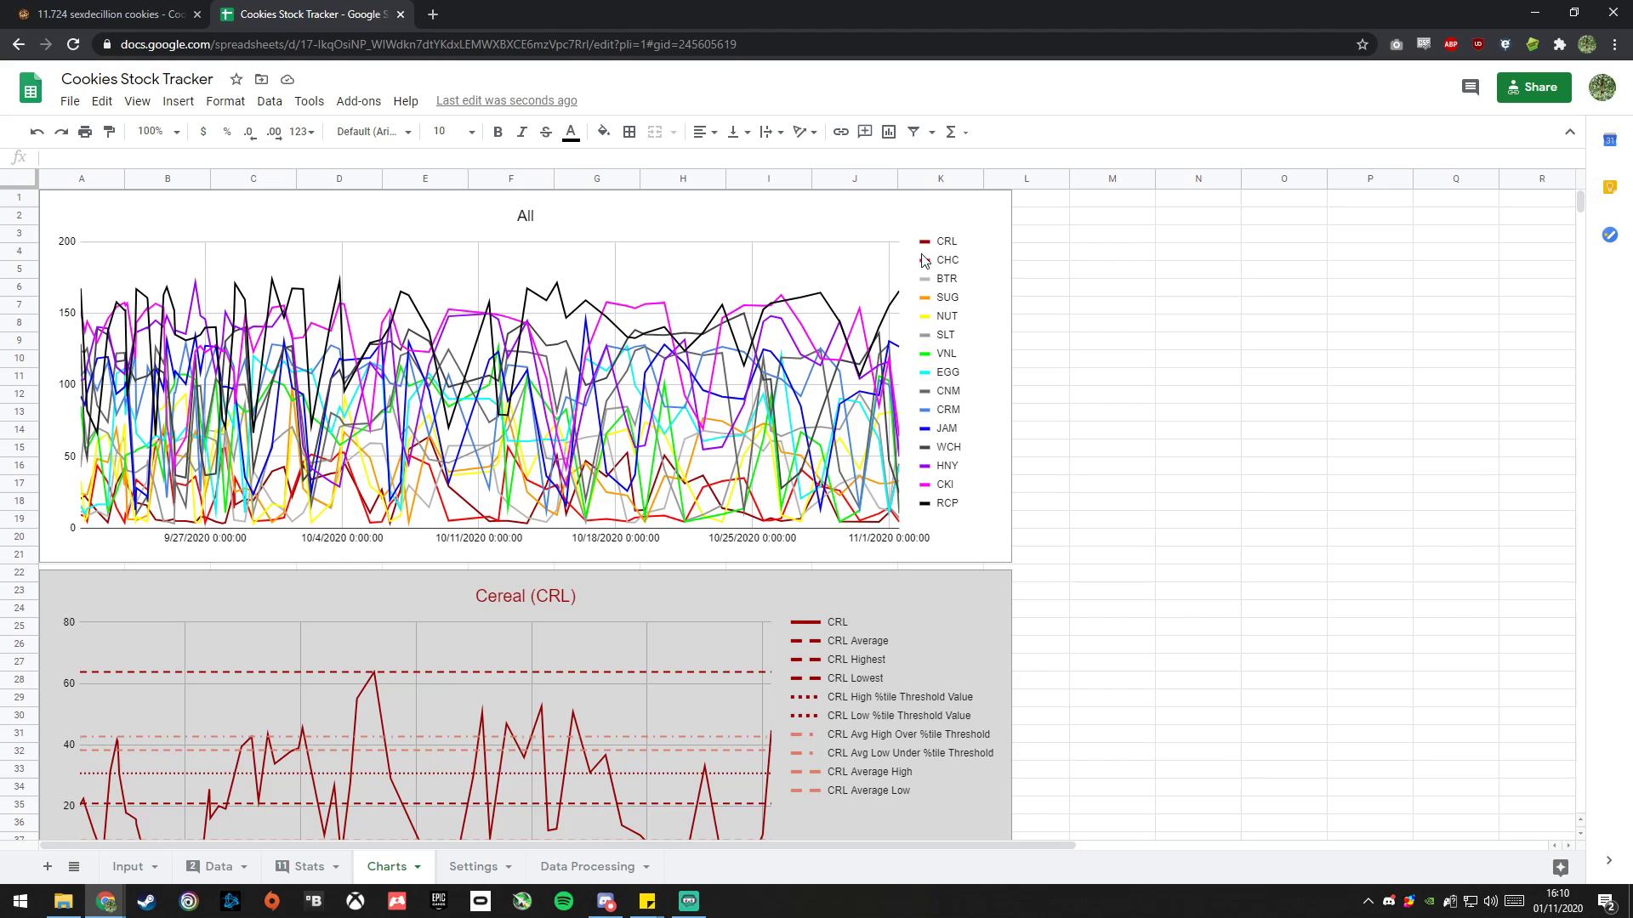
pyautogui.scroll(-3, 1079, 533)
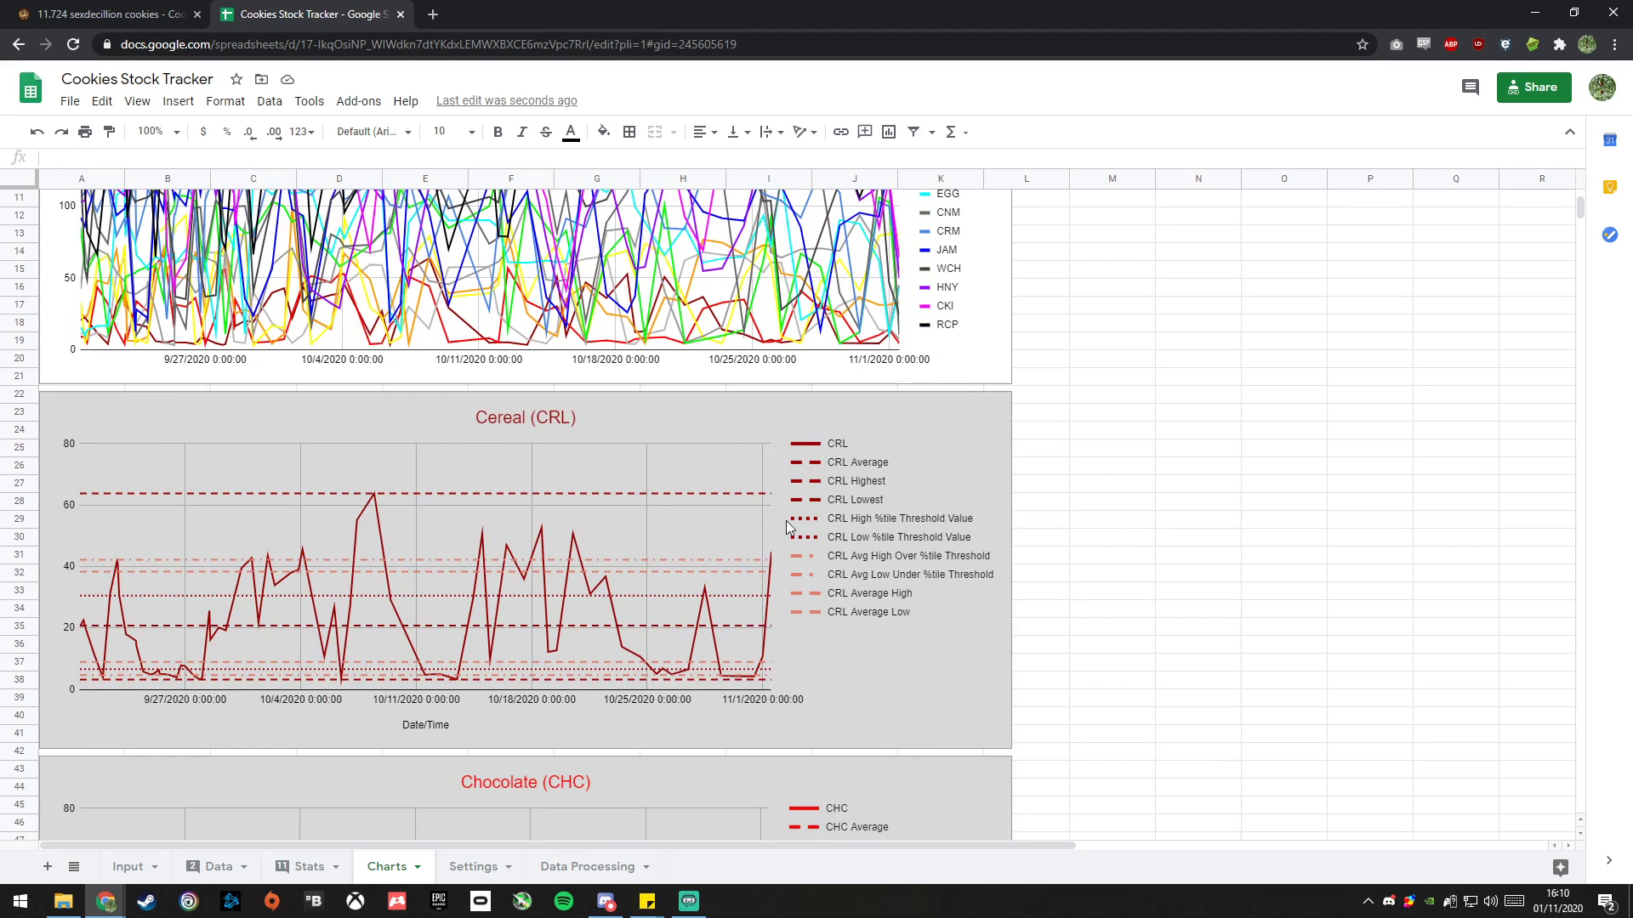
pyautogui.click(298, 863)
pyautogui.click(381, 871)
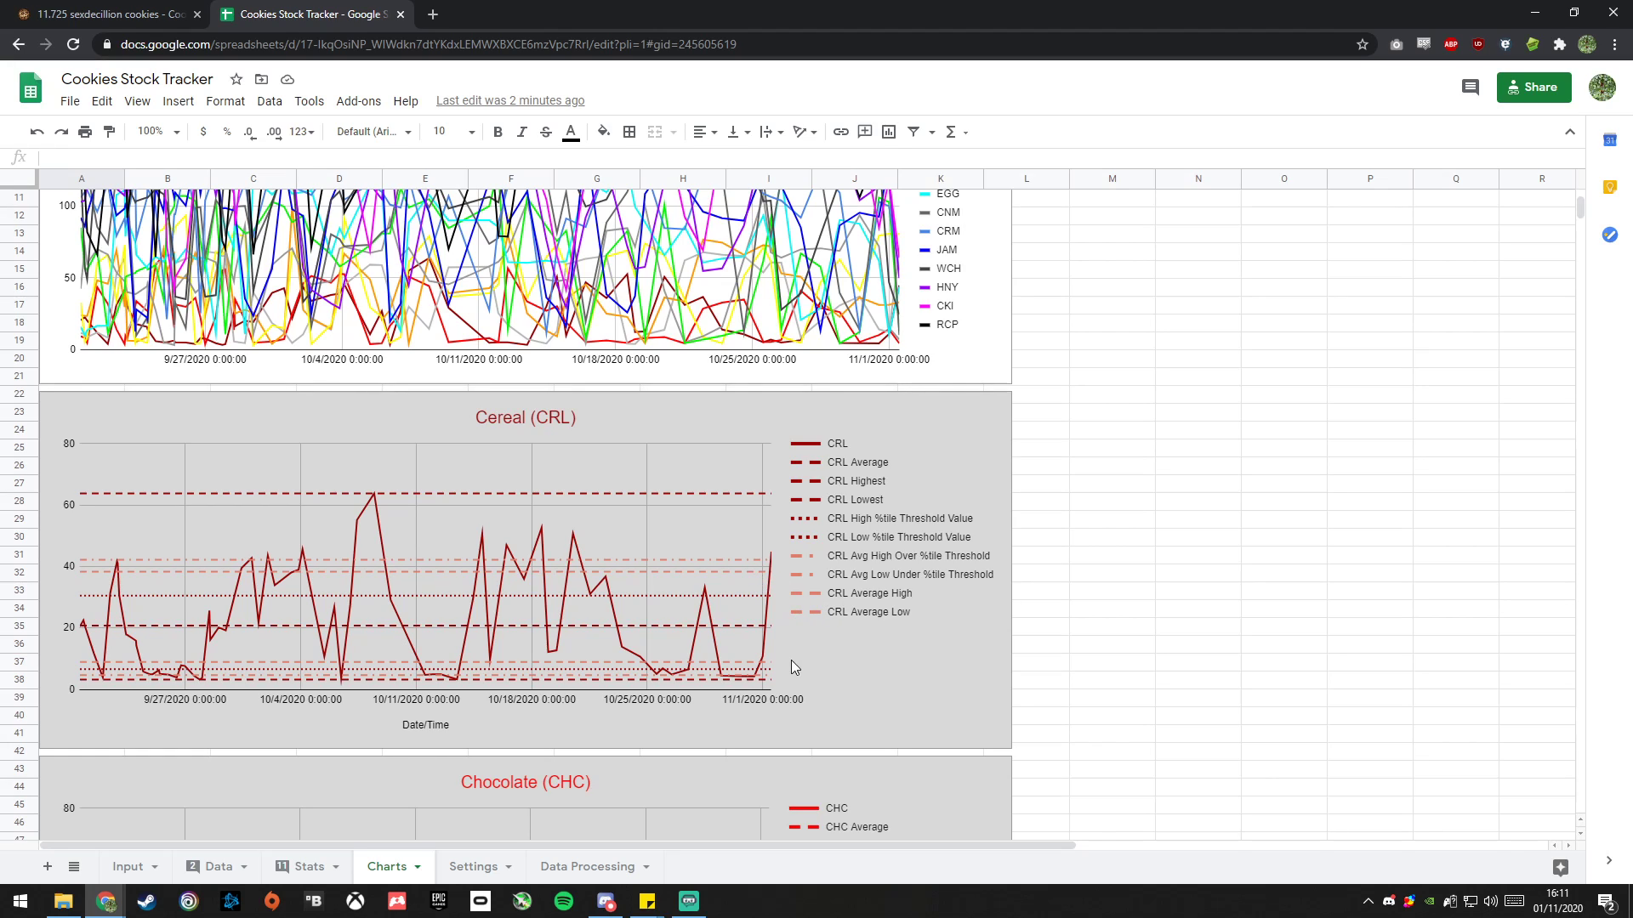
pyautogui.scroll(-20, 774, 655)
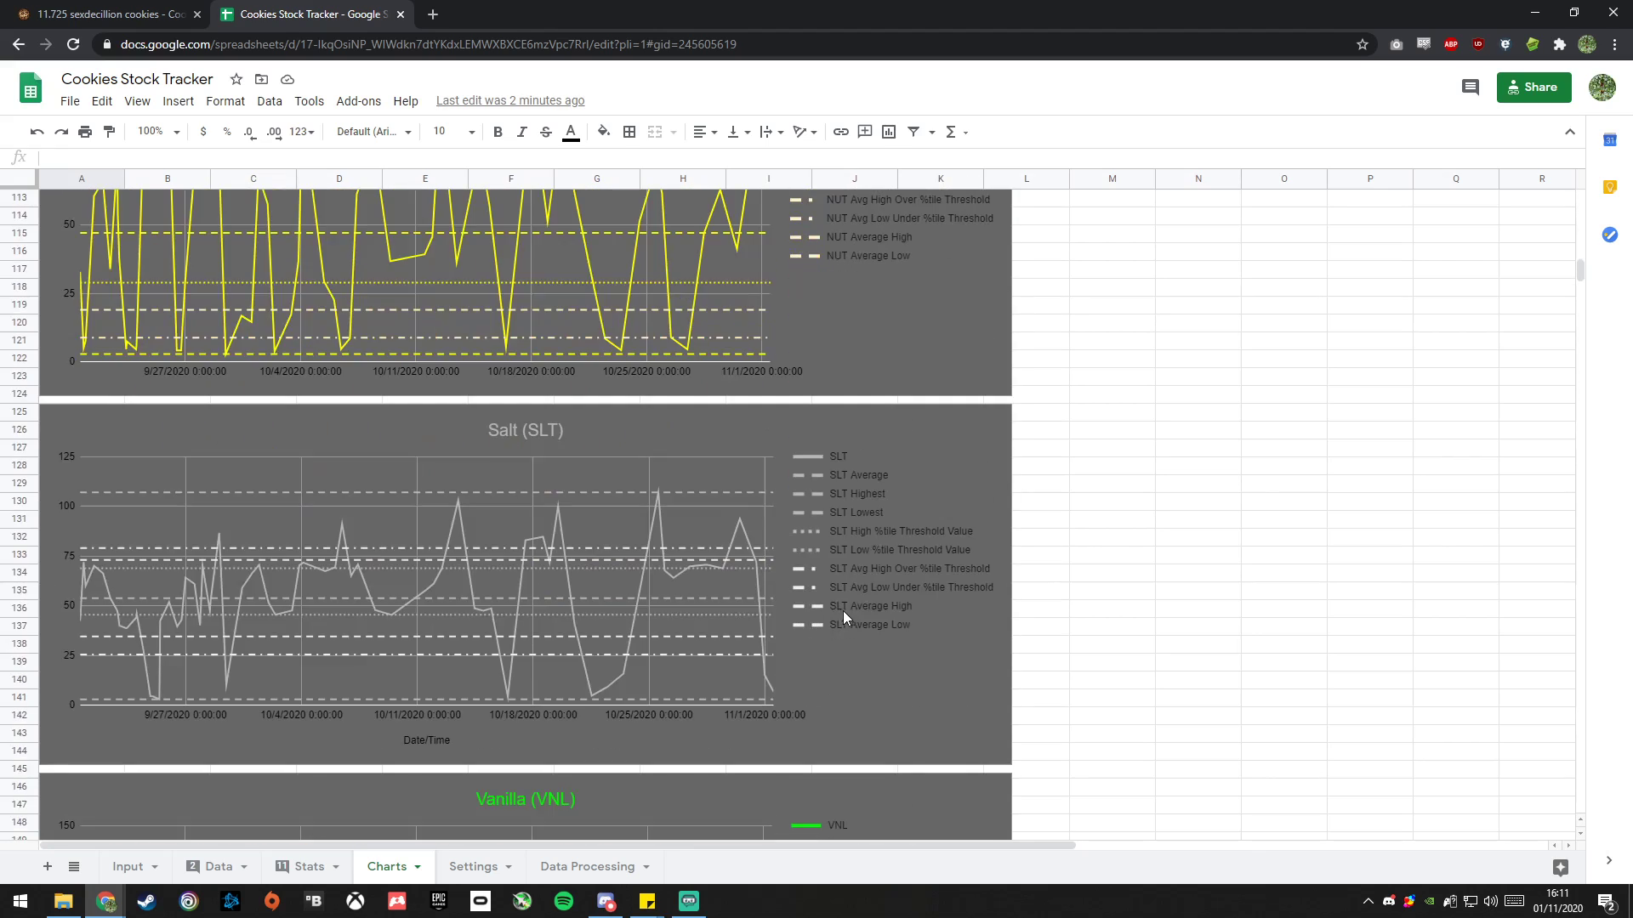
pyautogui.scroll(-20, 856, 610)
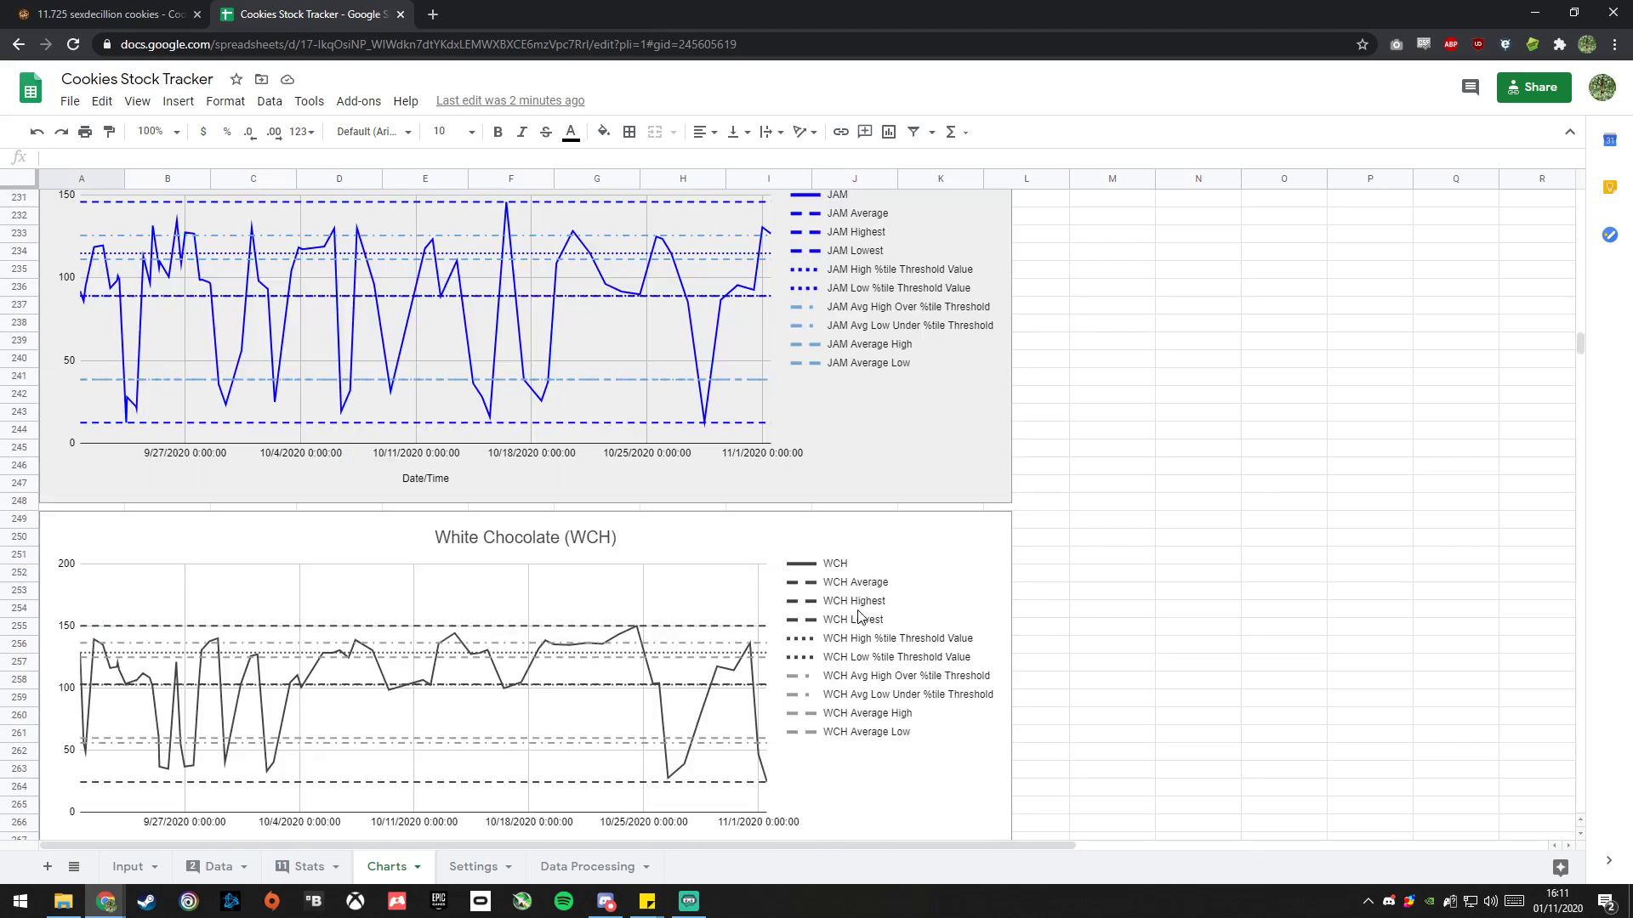
pyautogui.scroll(-12, 859, 616)
pyautogui.scroll(2, 496, 777)
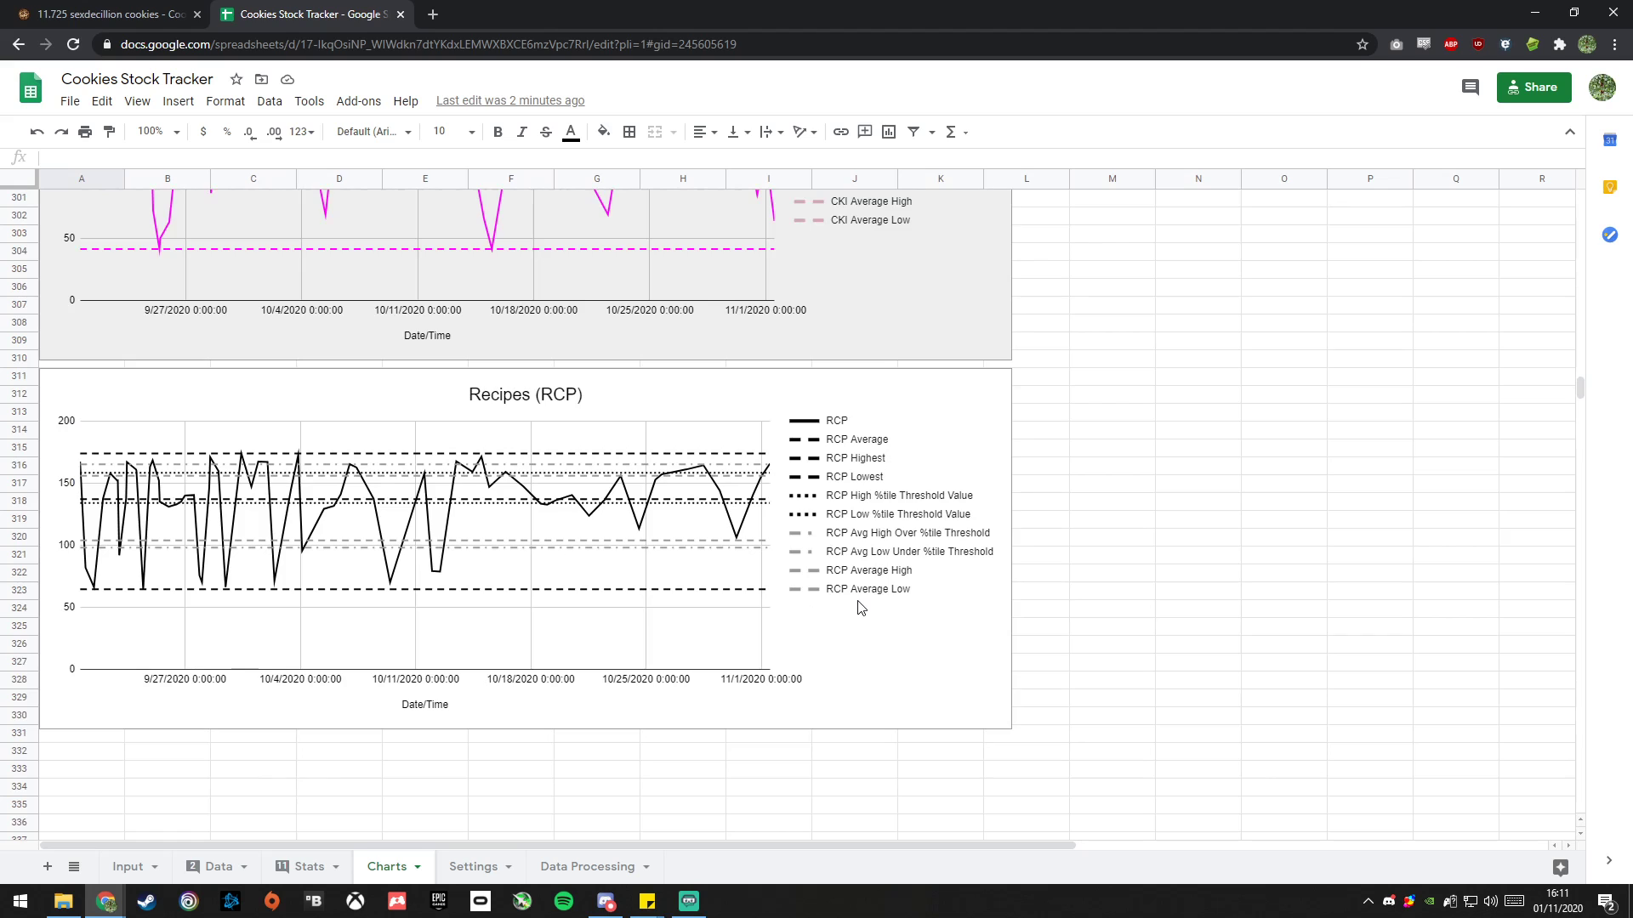
# - On Settings, set High Percentile Threshold 51, Low 49, and clear Use Averages
pyautogui.click(446, 871)
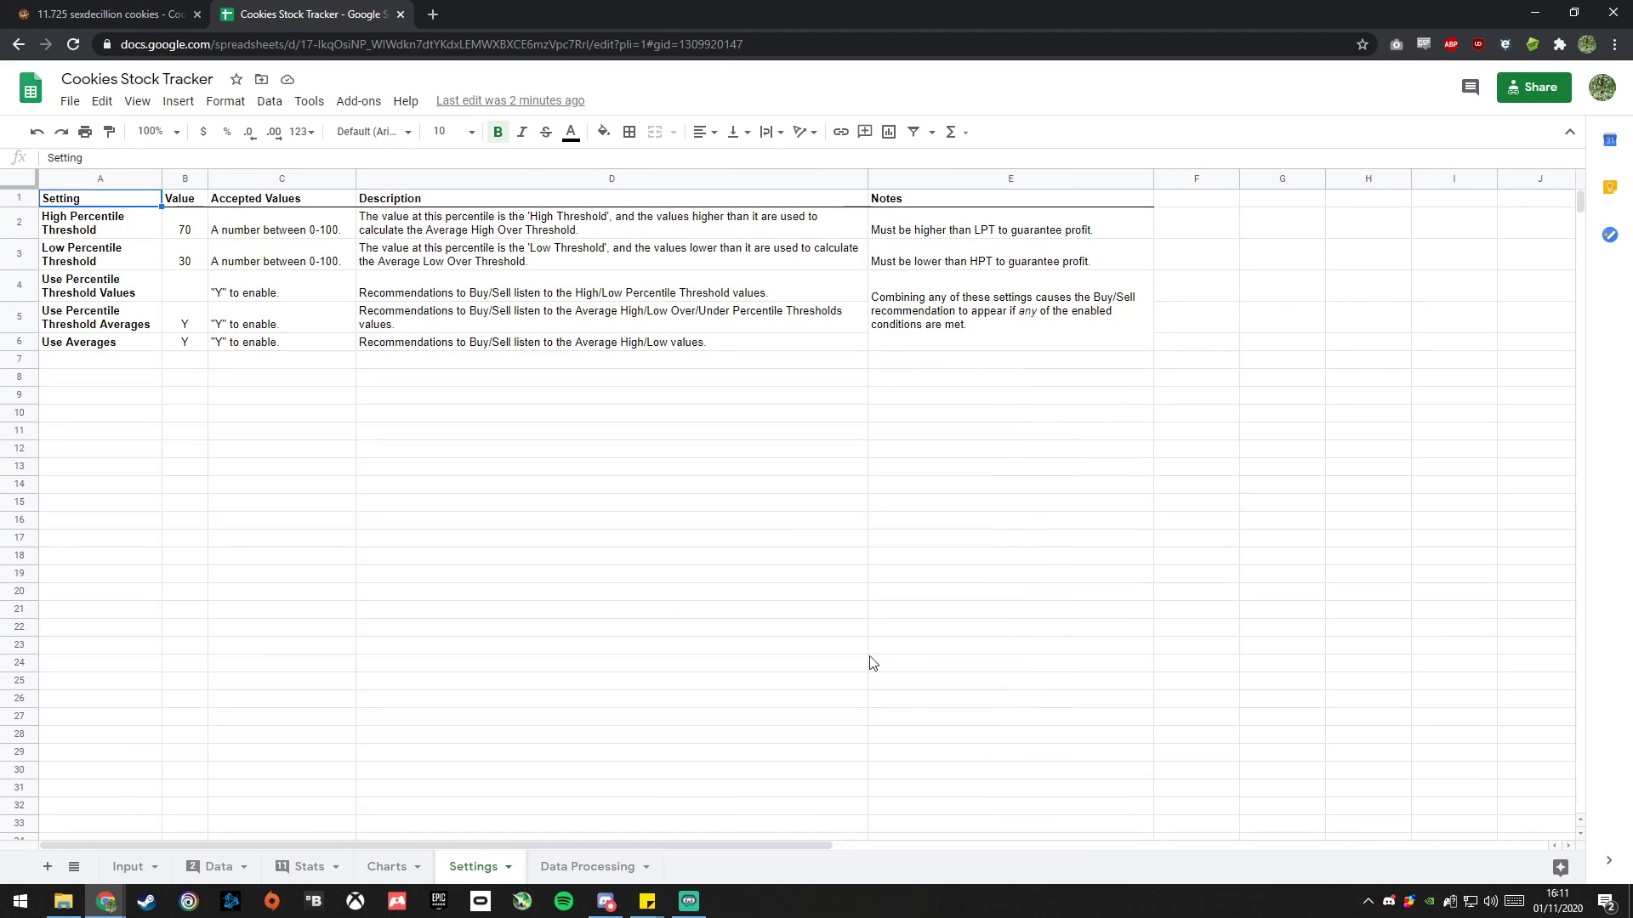
pyautogui.click(184, 232)
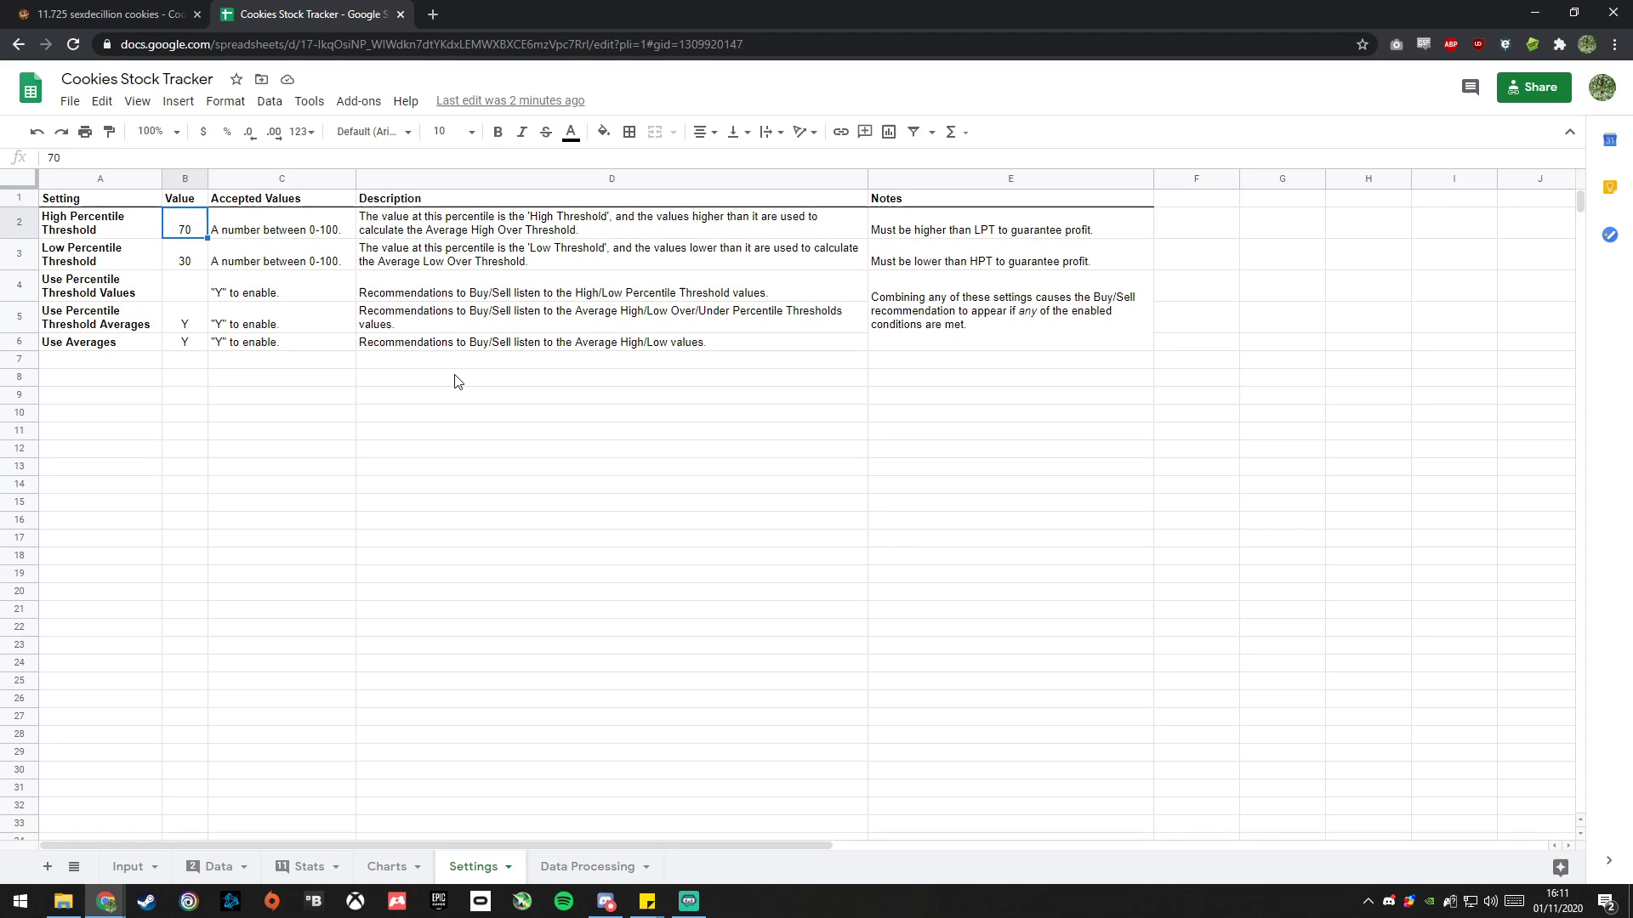
pyautogui.write('51')
pyautogui.press('Return')
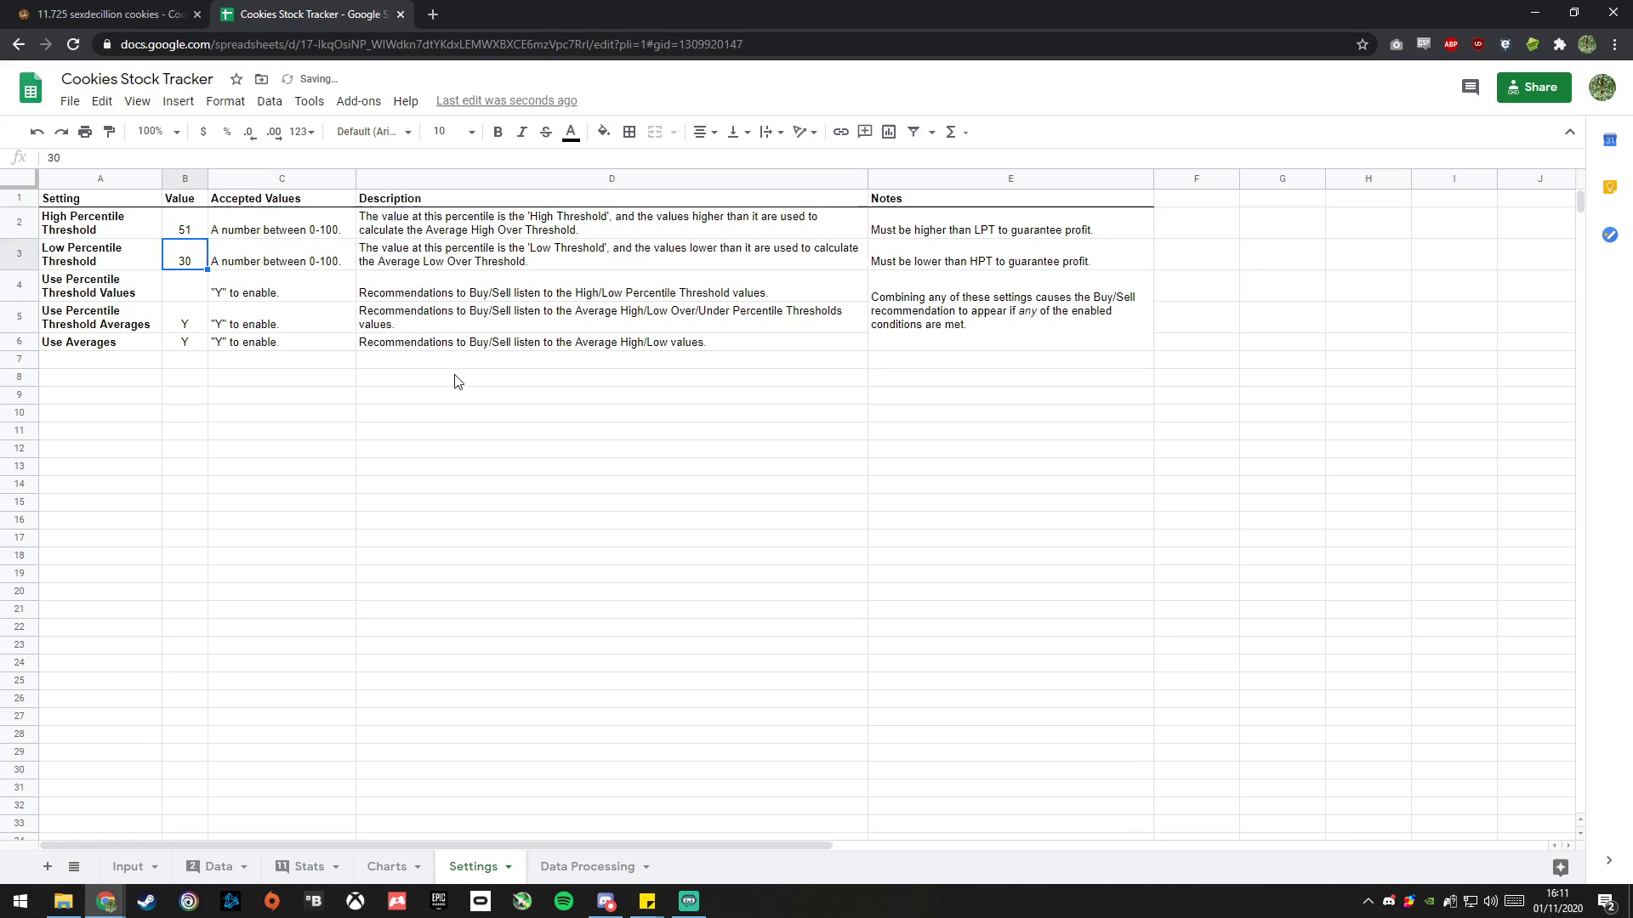
pyautogui.write('49')
pyautogui.press('Return')
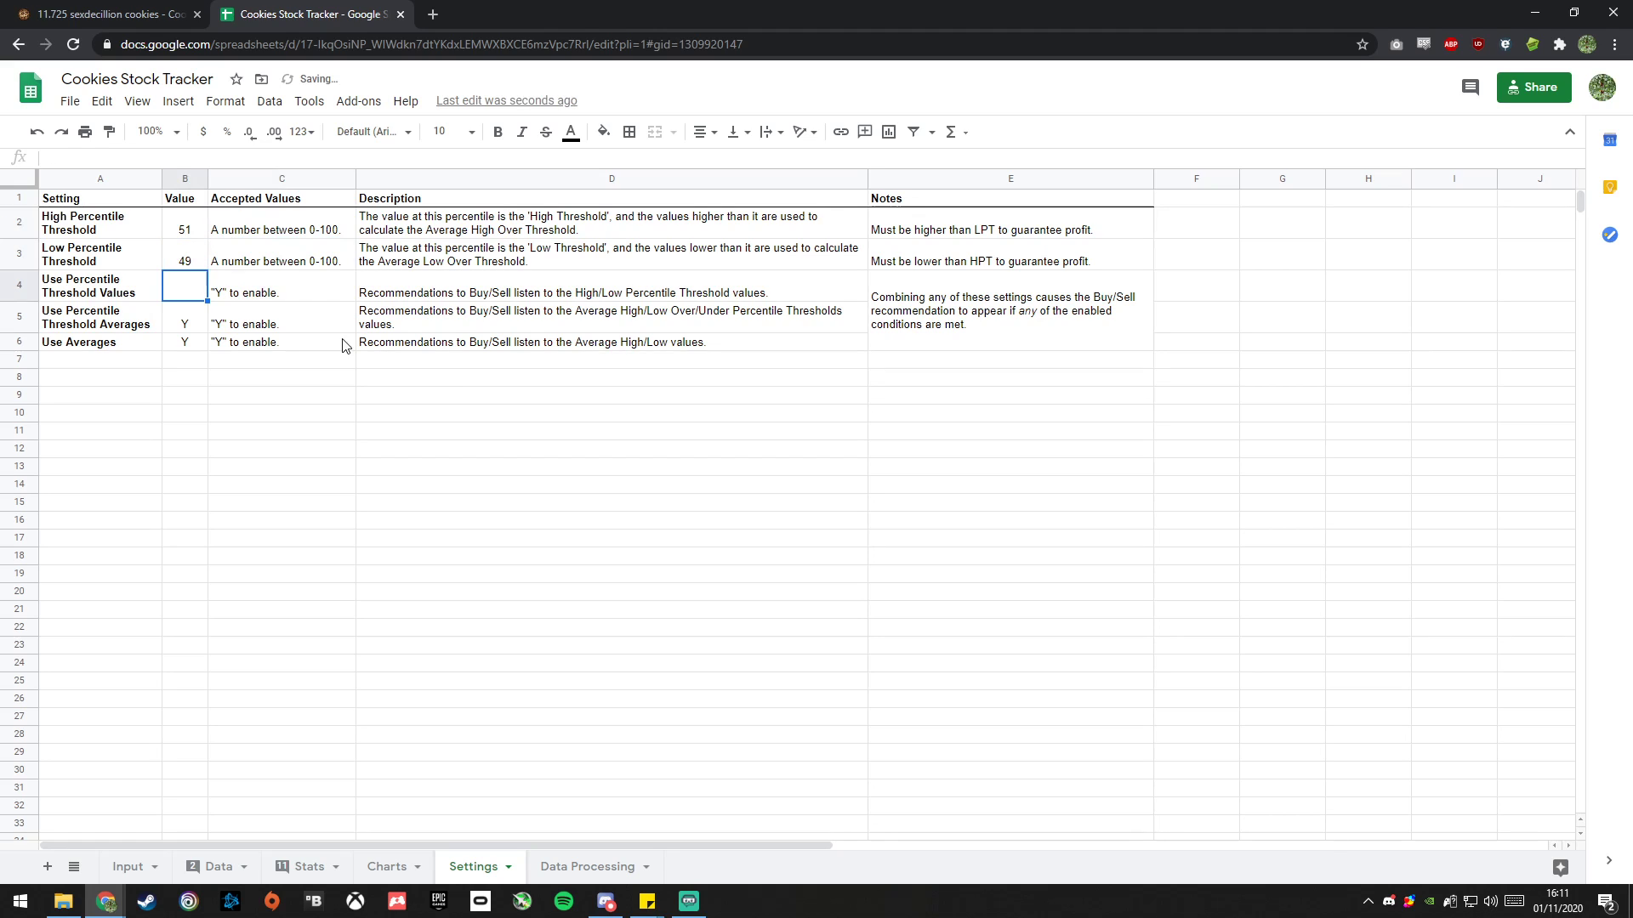
pyautogui.press('Down')
pyautogui.press('Down')
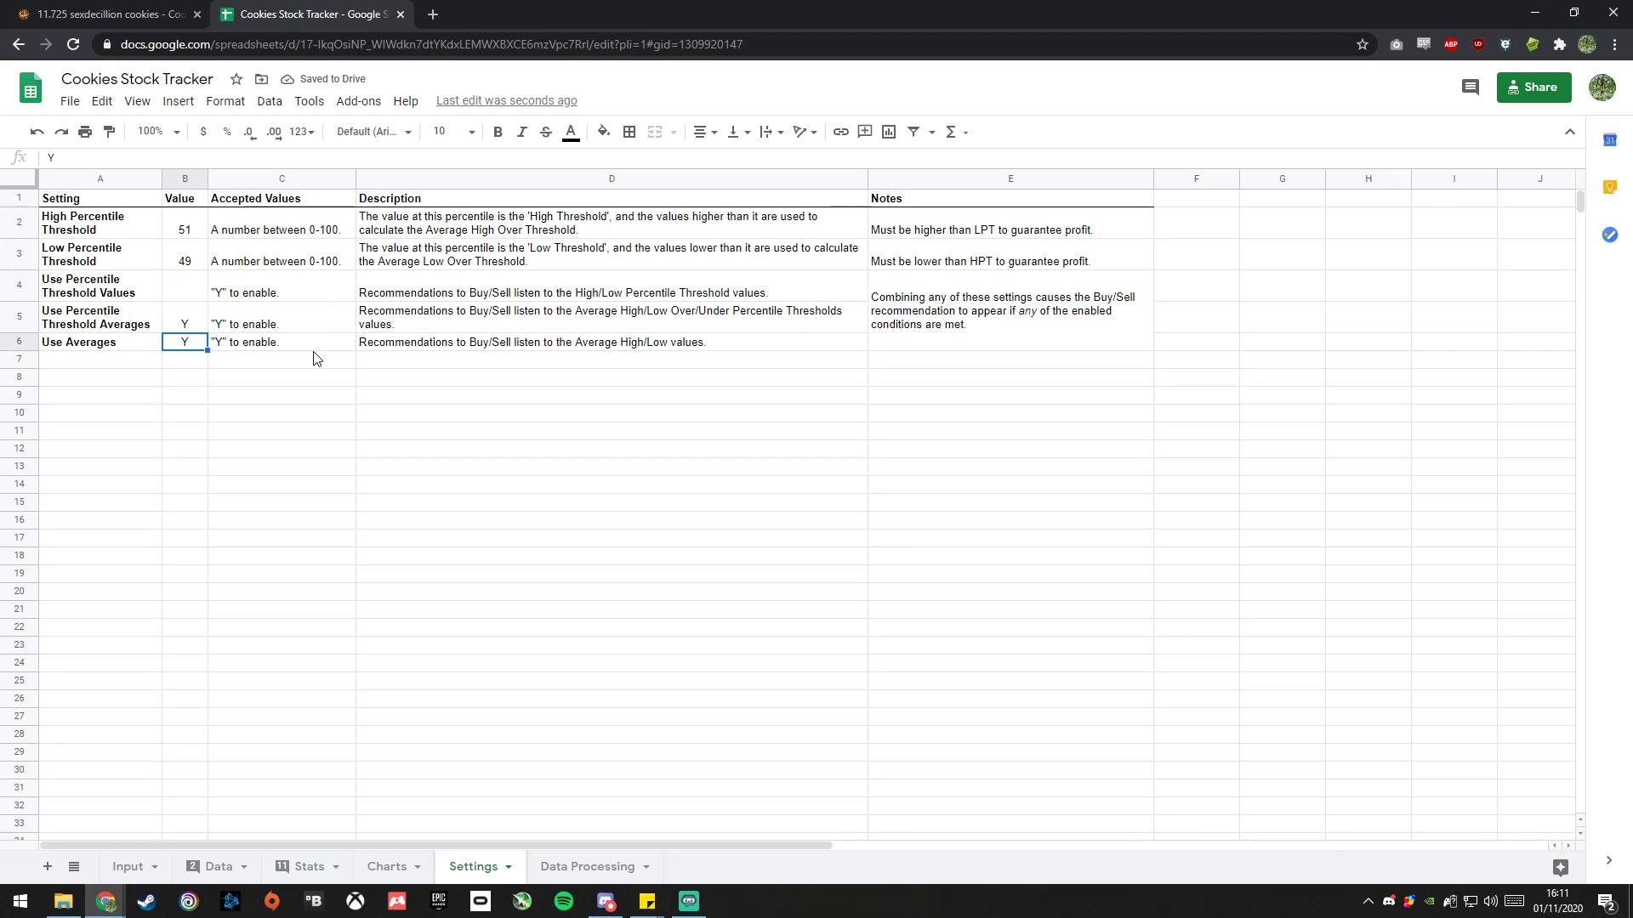
pyautogui.press('BackSpace')
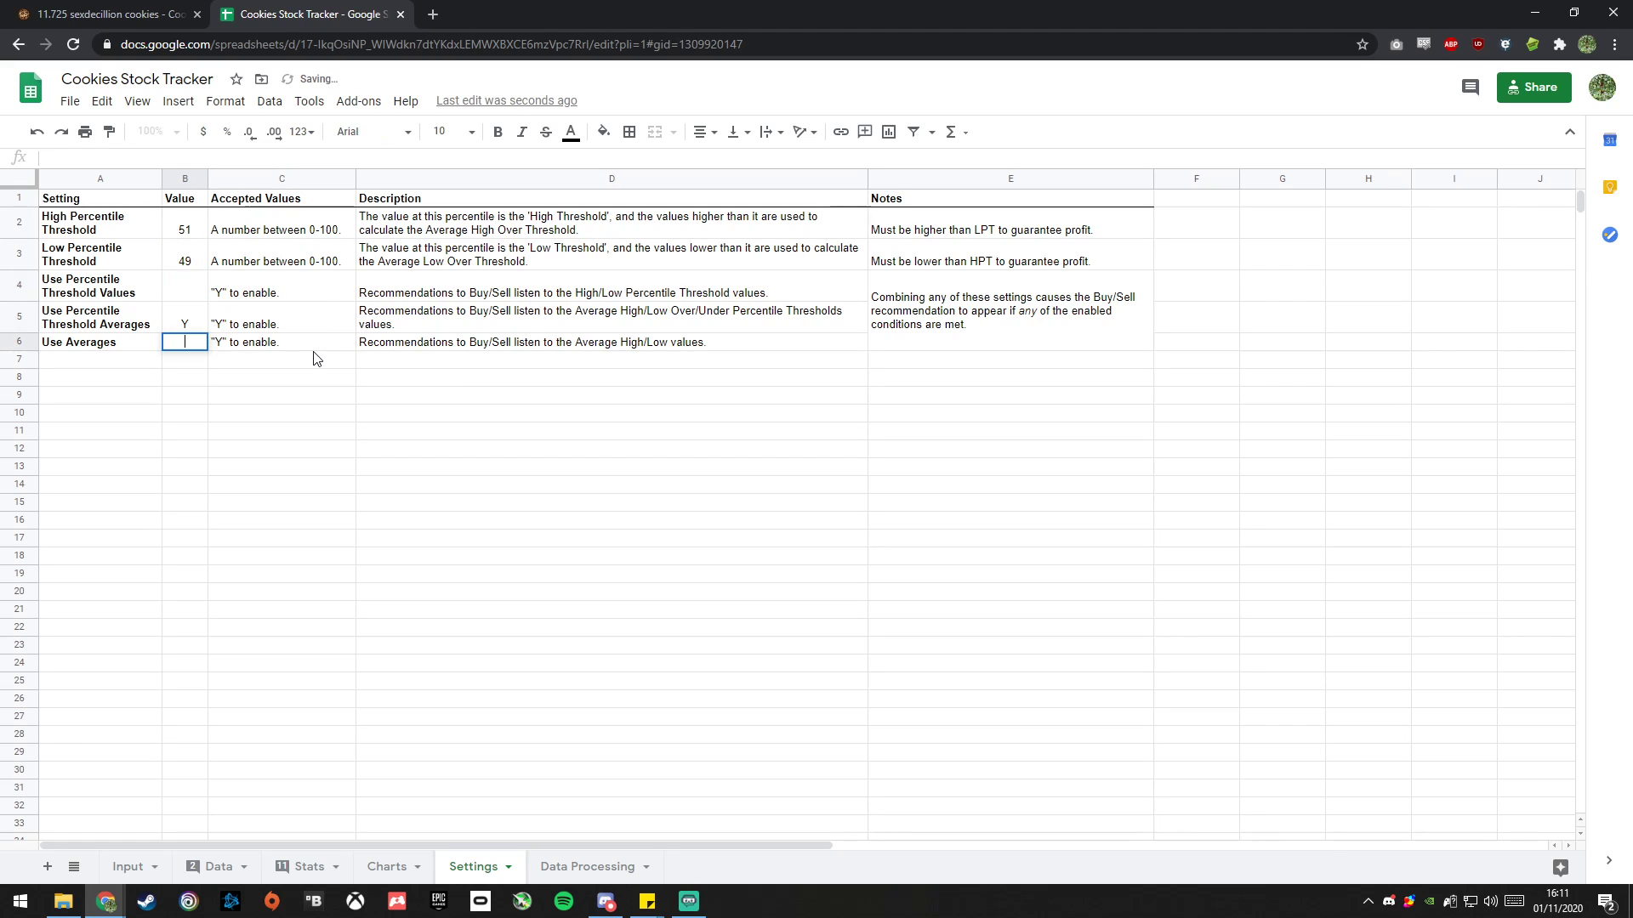
pyautogui.click(186, 330)
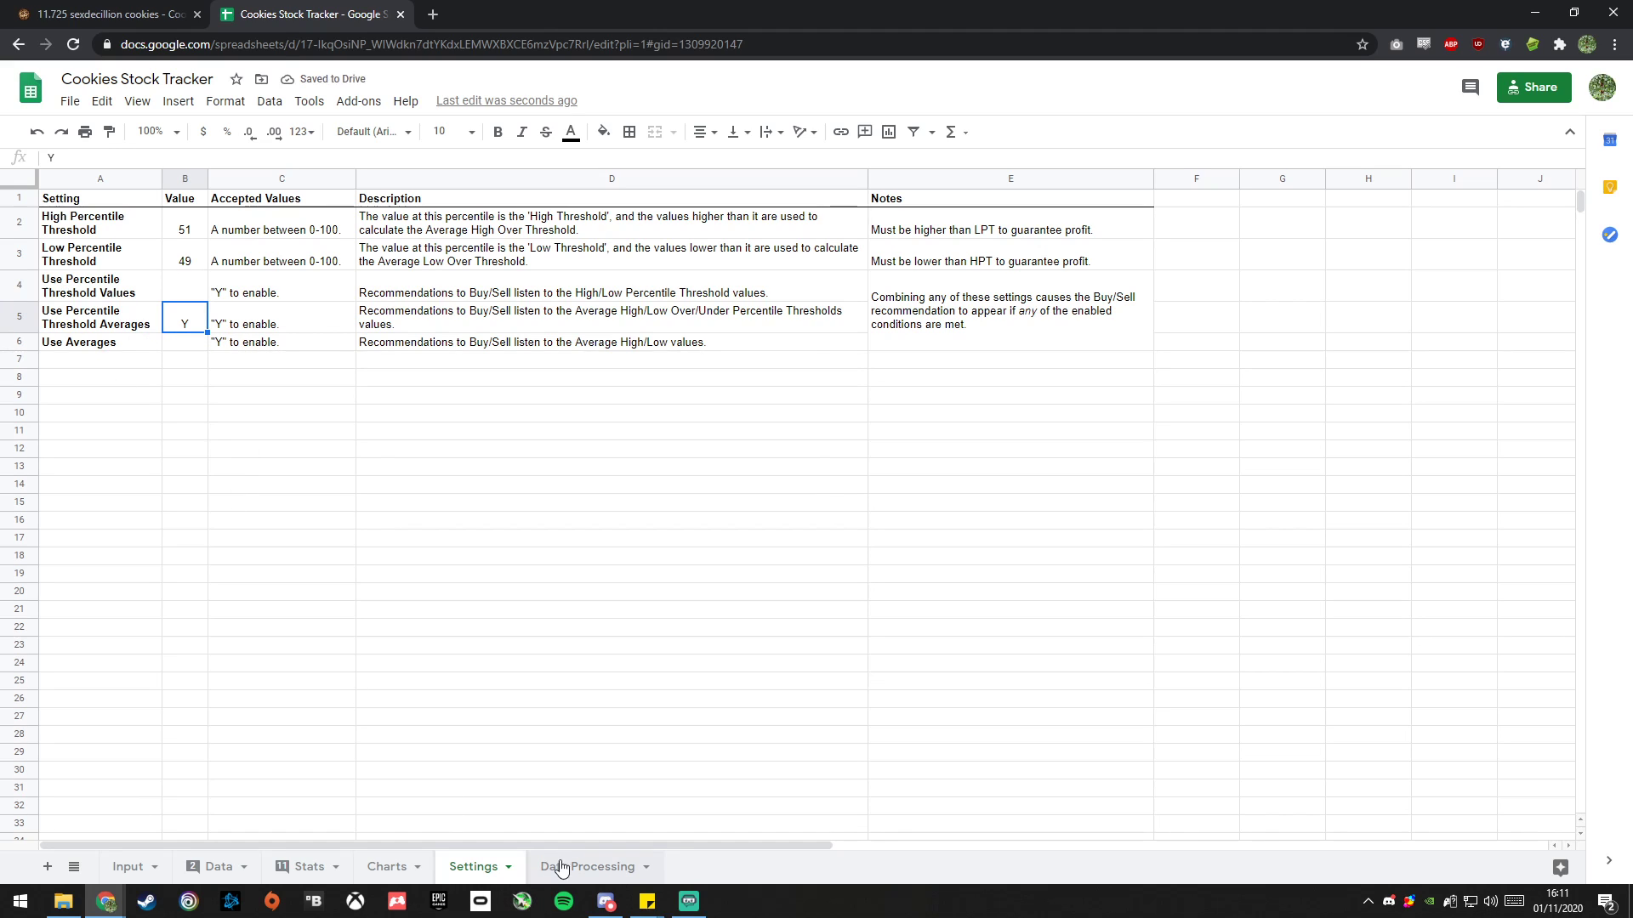
# - Check the Cookies chart, then highlight the Stats Avg High Over and Avg Low Under rows
pyautogui.click(389, 867)
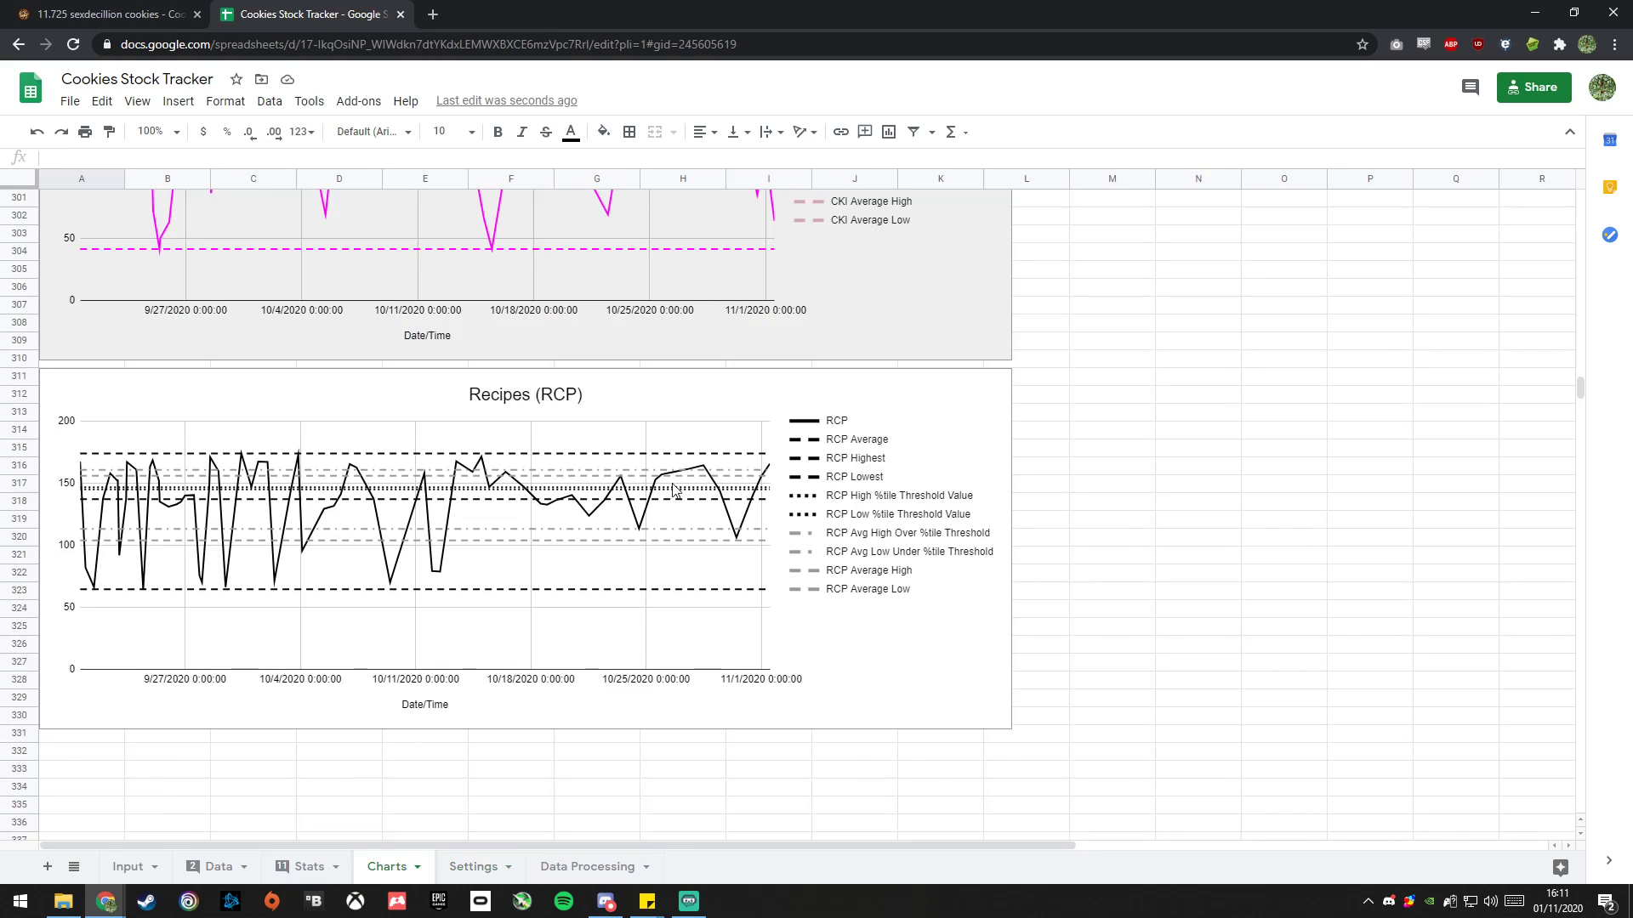
pyautogui.scroll(3, 676, 490)
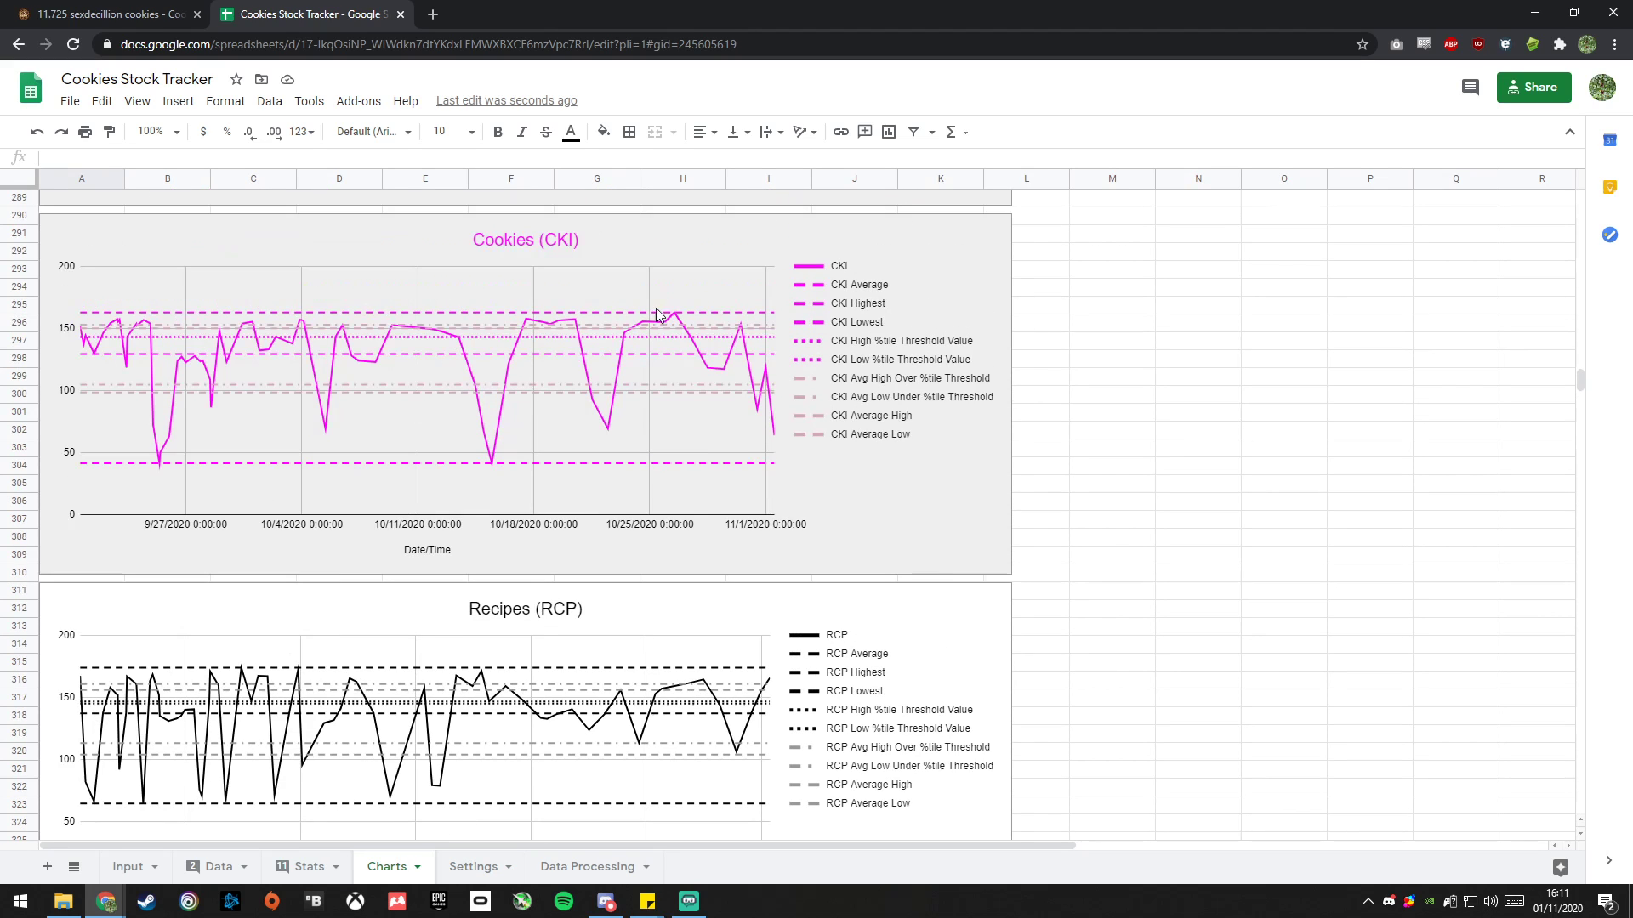
pyautogui.click(292, 871)
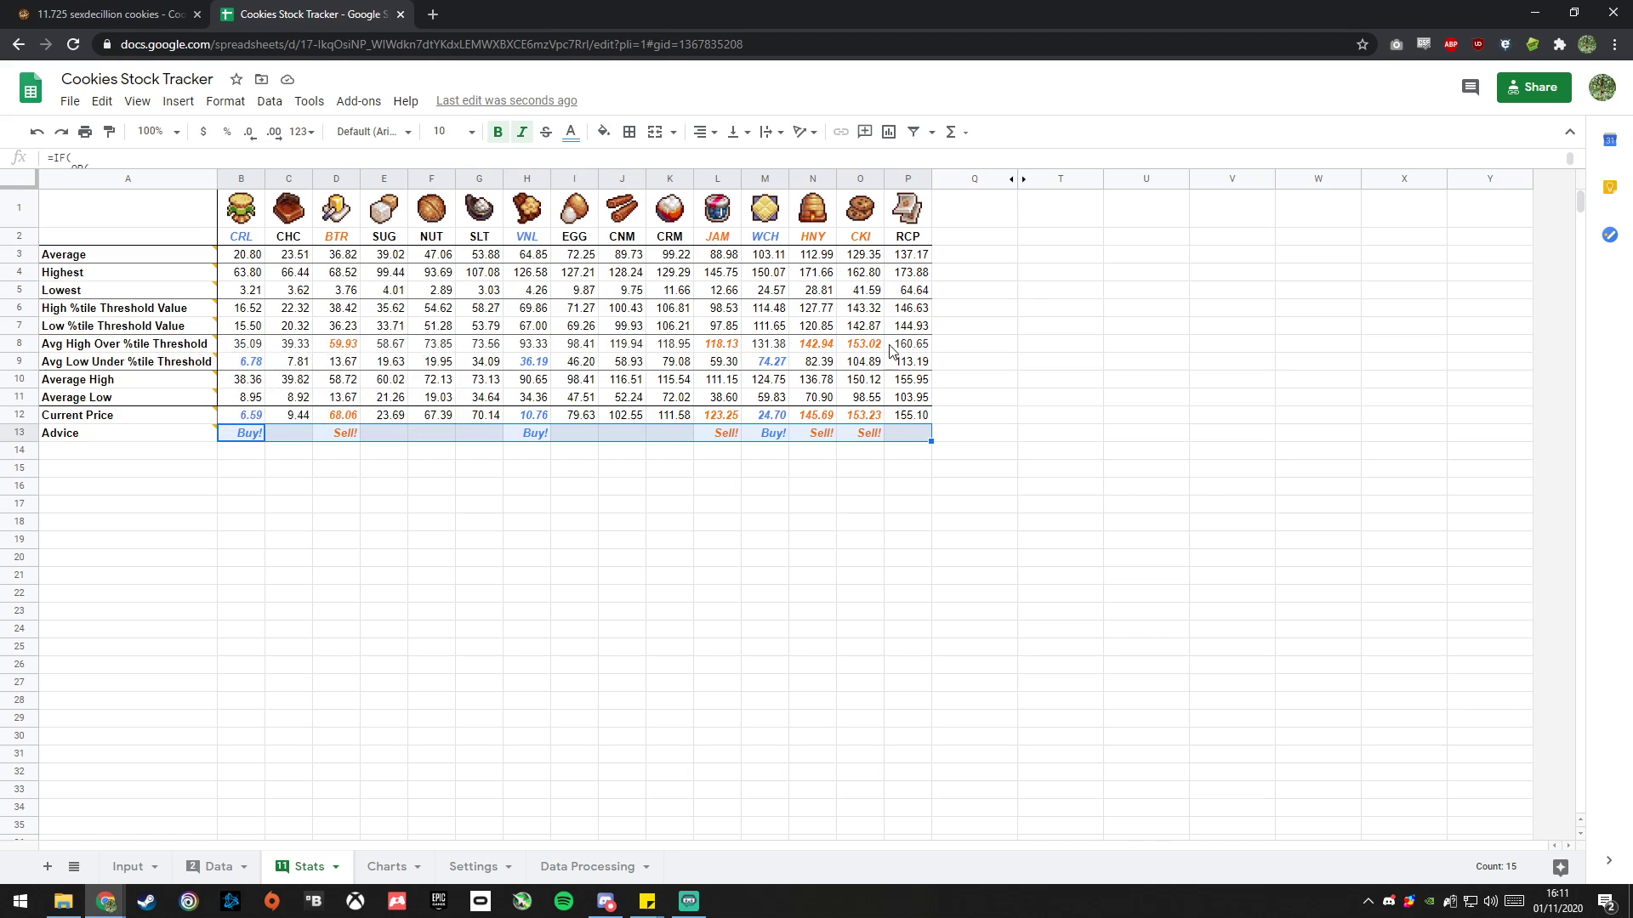
pyautogui.moveTo(18, 344); pyautogui.dragTo(18, 362)
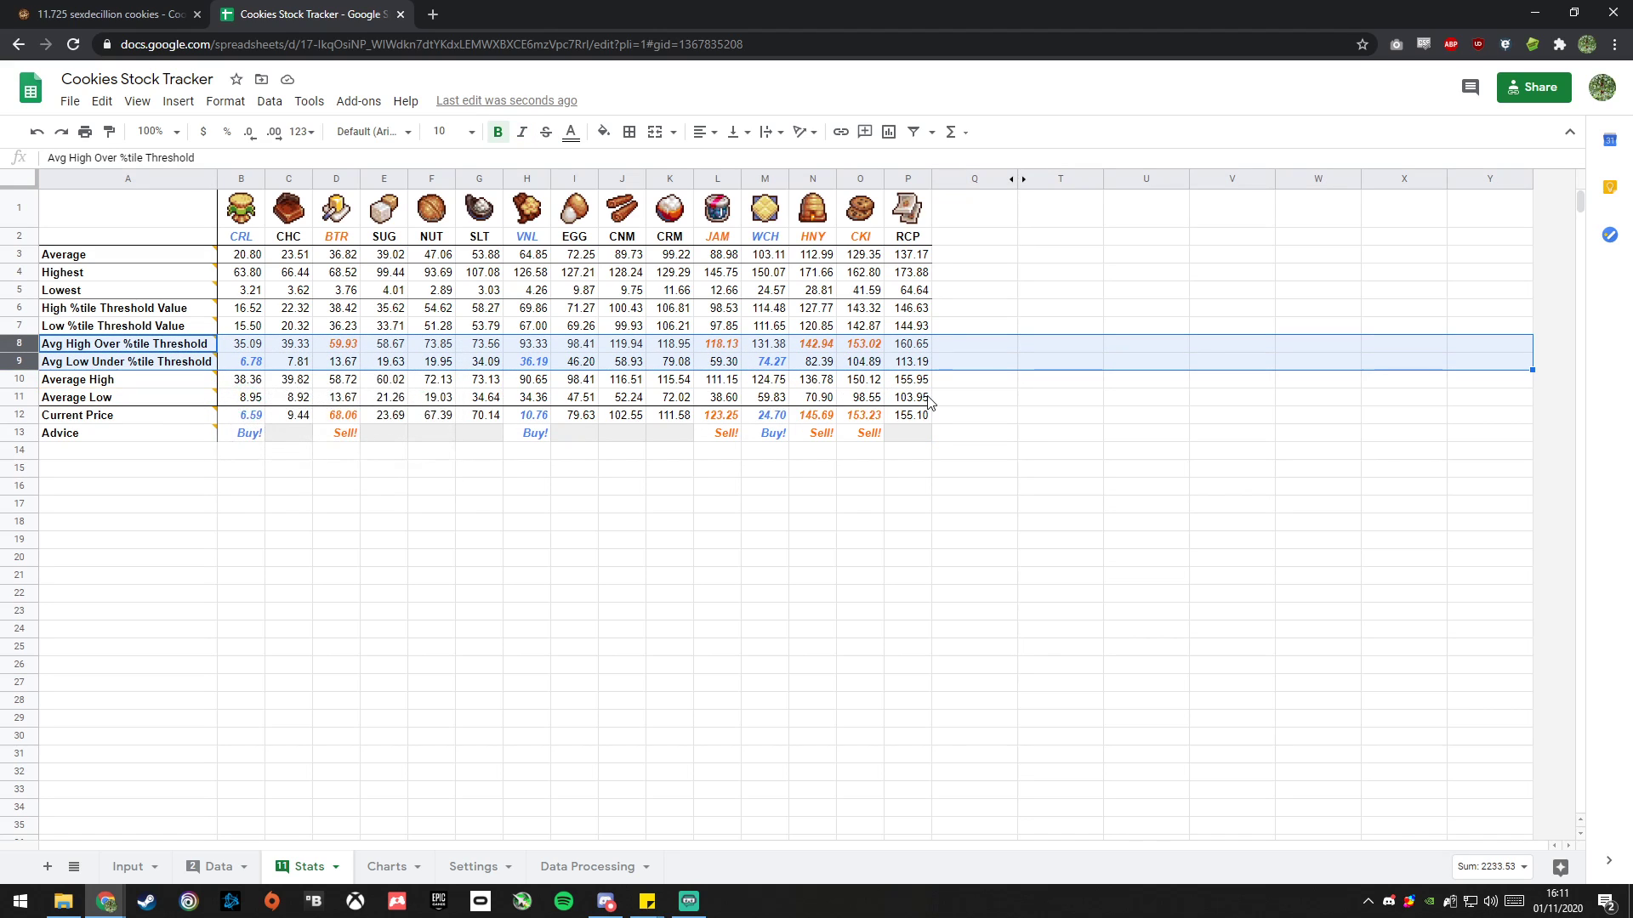
pyautogui.click(857, 582)
# - Disable percentile threshold averages, enable Use Percentile Threshold Values, and check the Stats advice
pyautogui.click(474, 867)
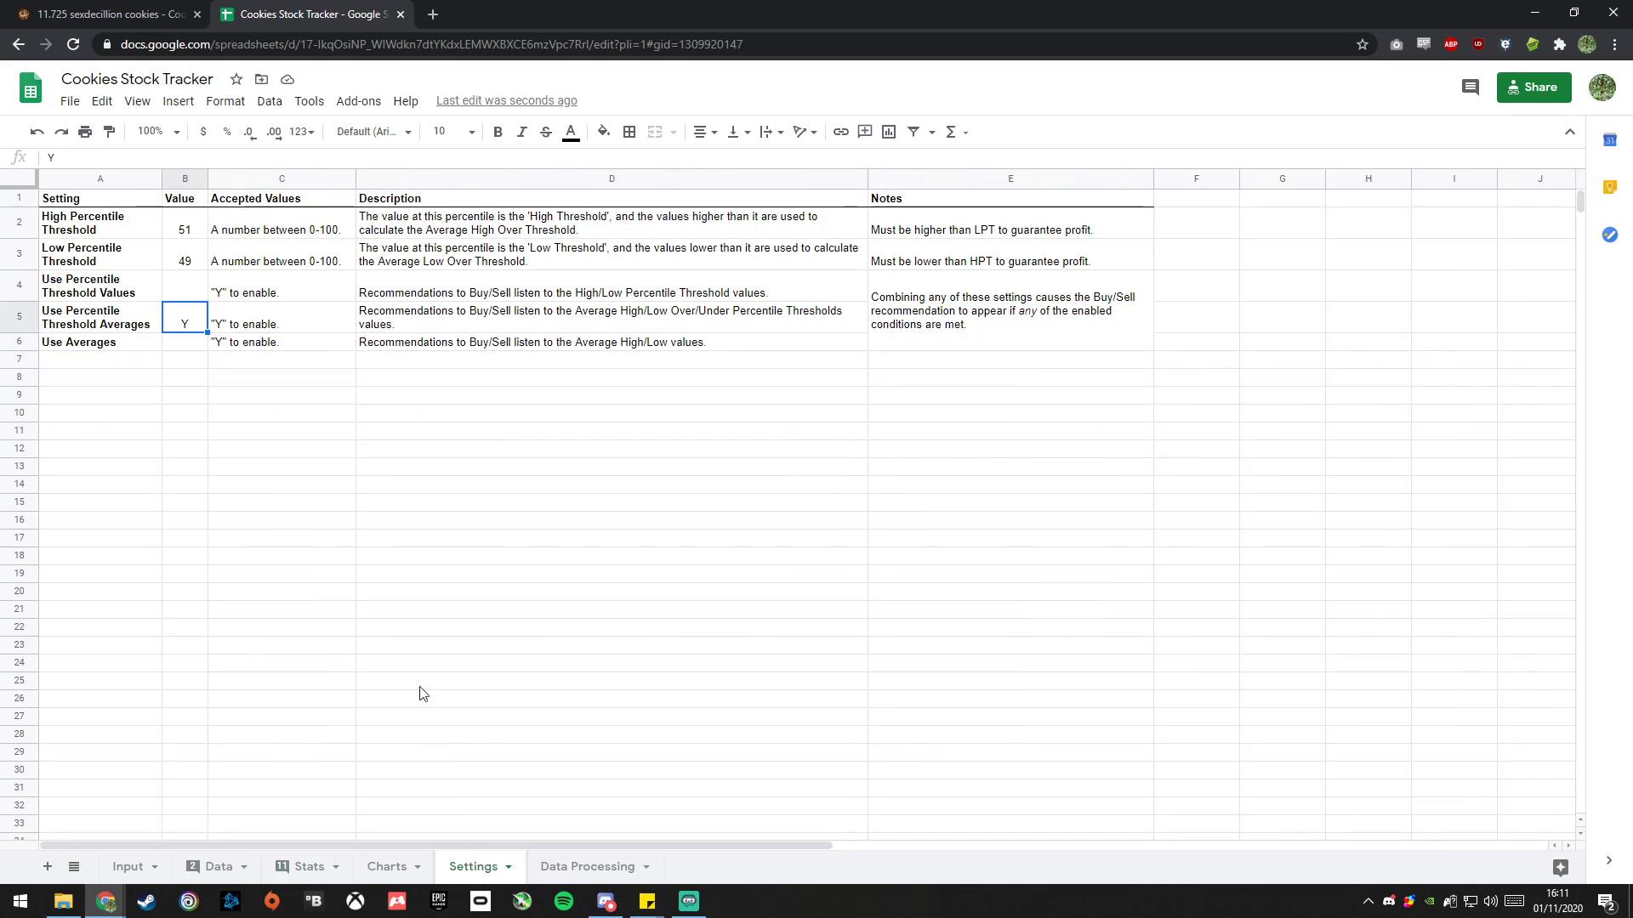
pyautogui.press('Delete')
pyautogui.click(183, 294)
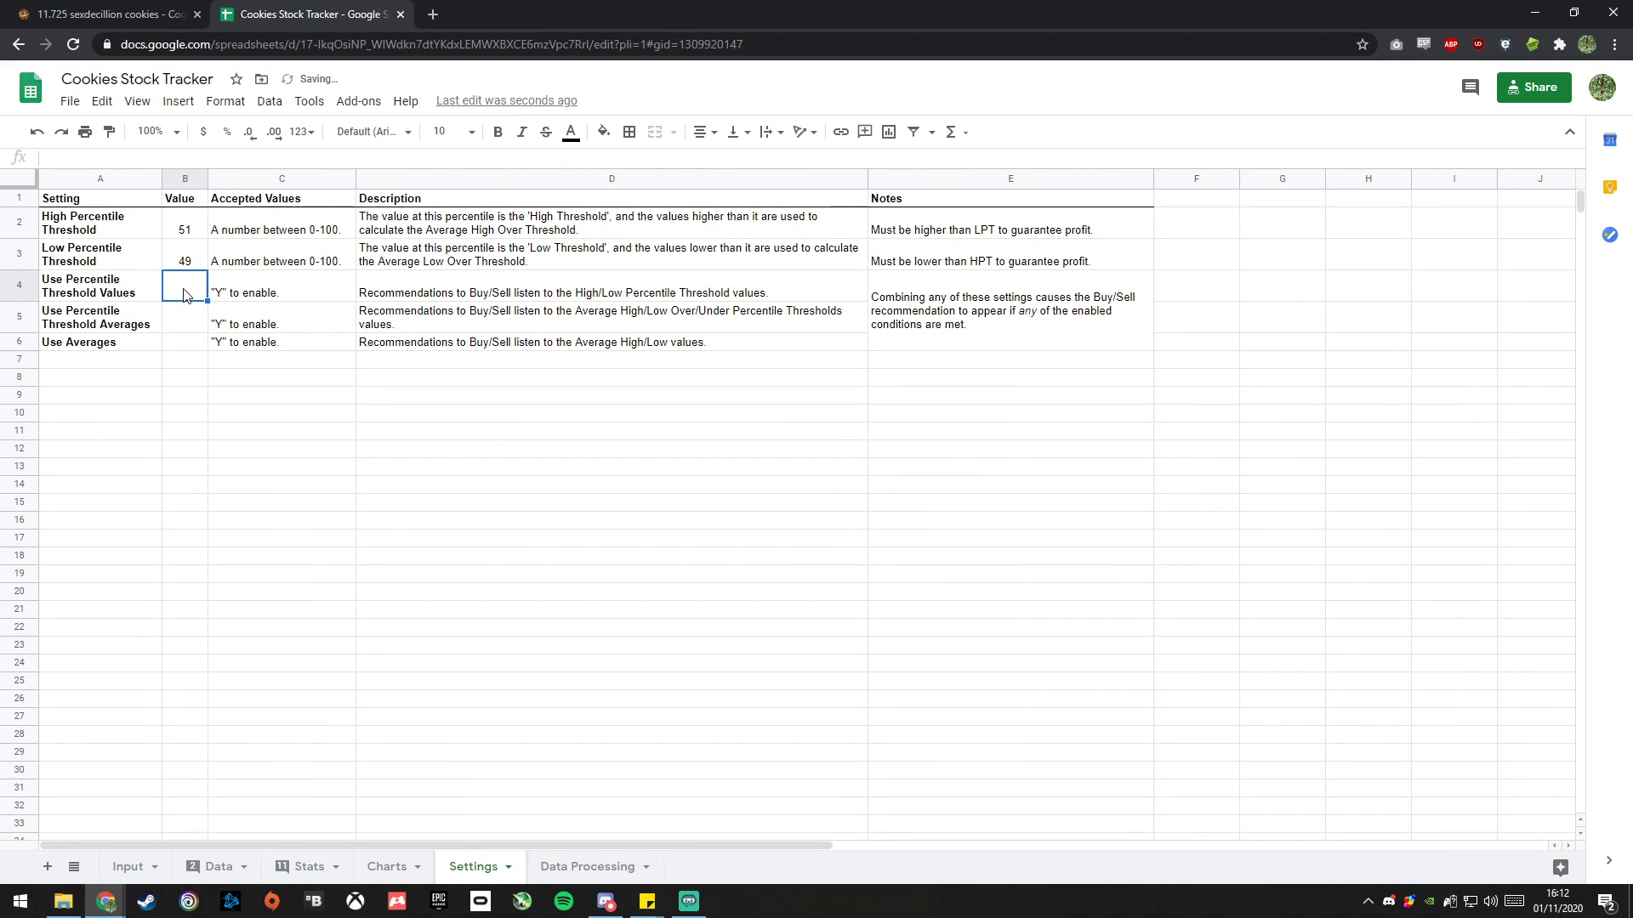
pyautogui.write('Y')
pyautogui.click(239, 452)
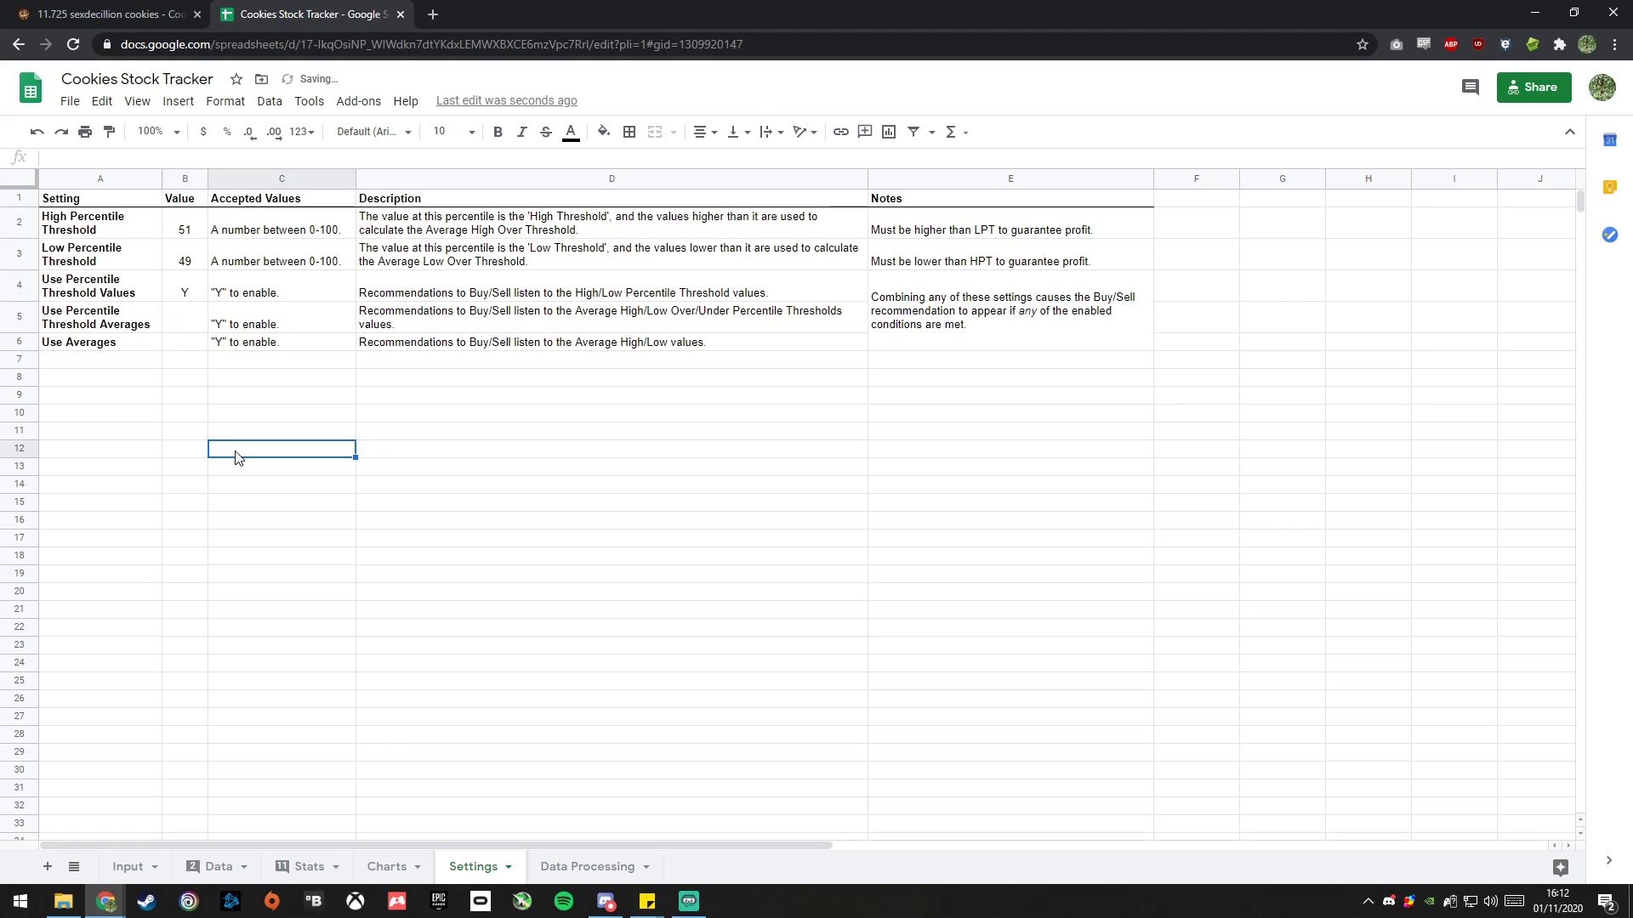
pyautogui.click(306, 867)
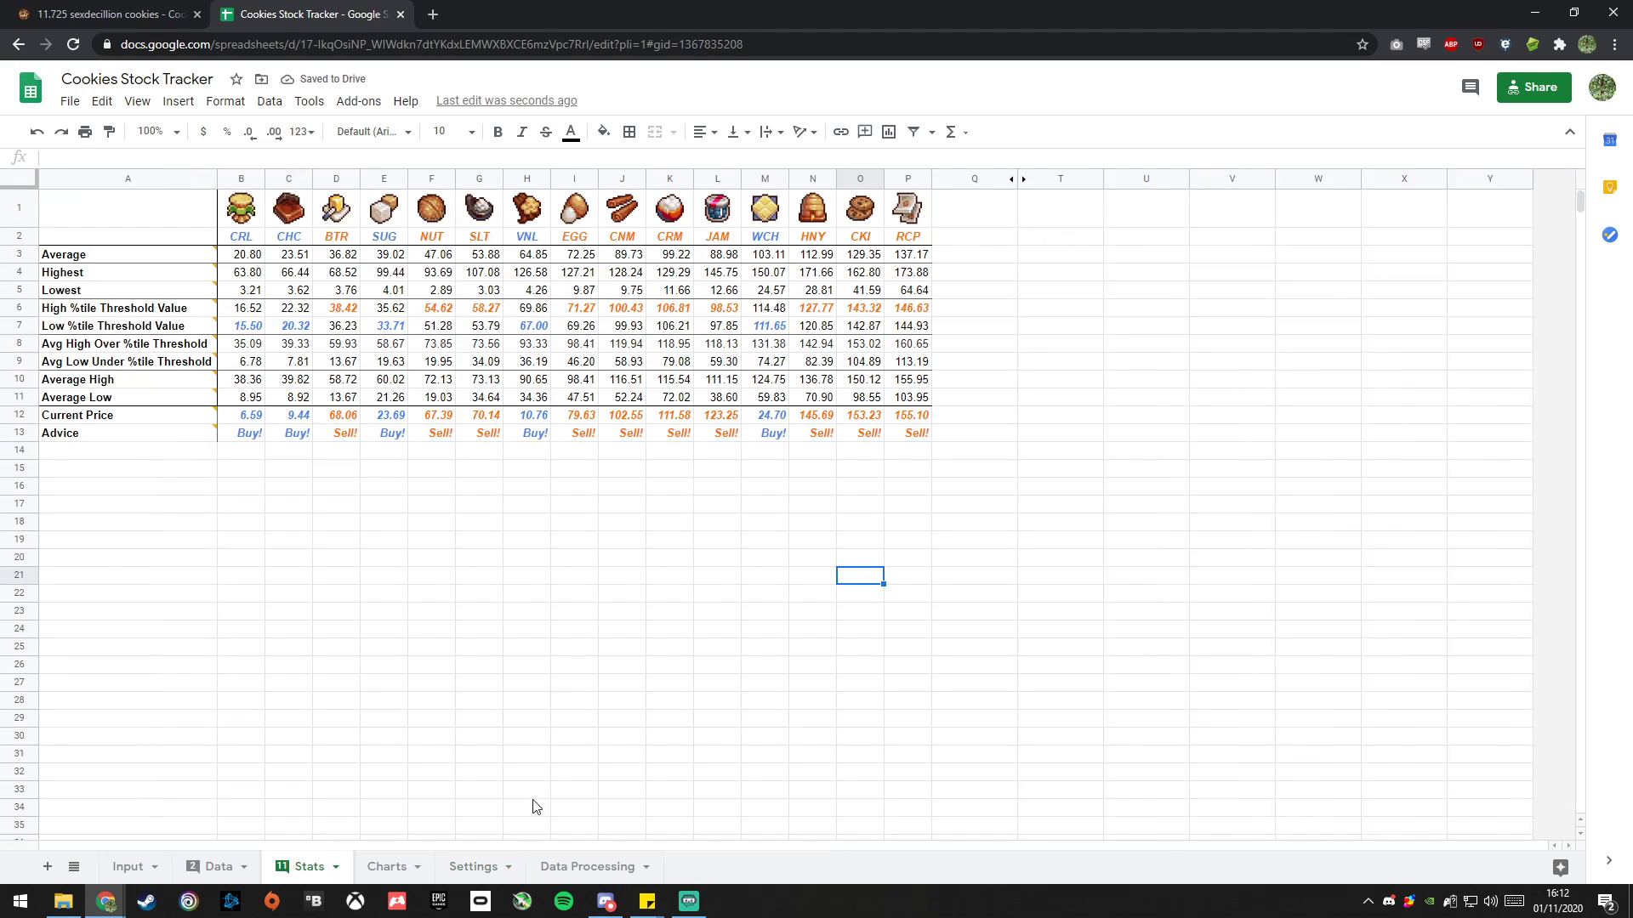
pyautogui.click(474, 867)
# - Enable Use Averages with Y and check the resulting Stats advice
pyautogui.click(179, 342)
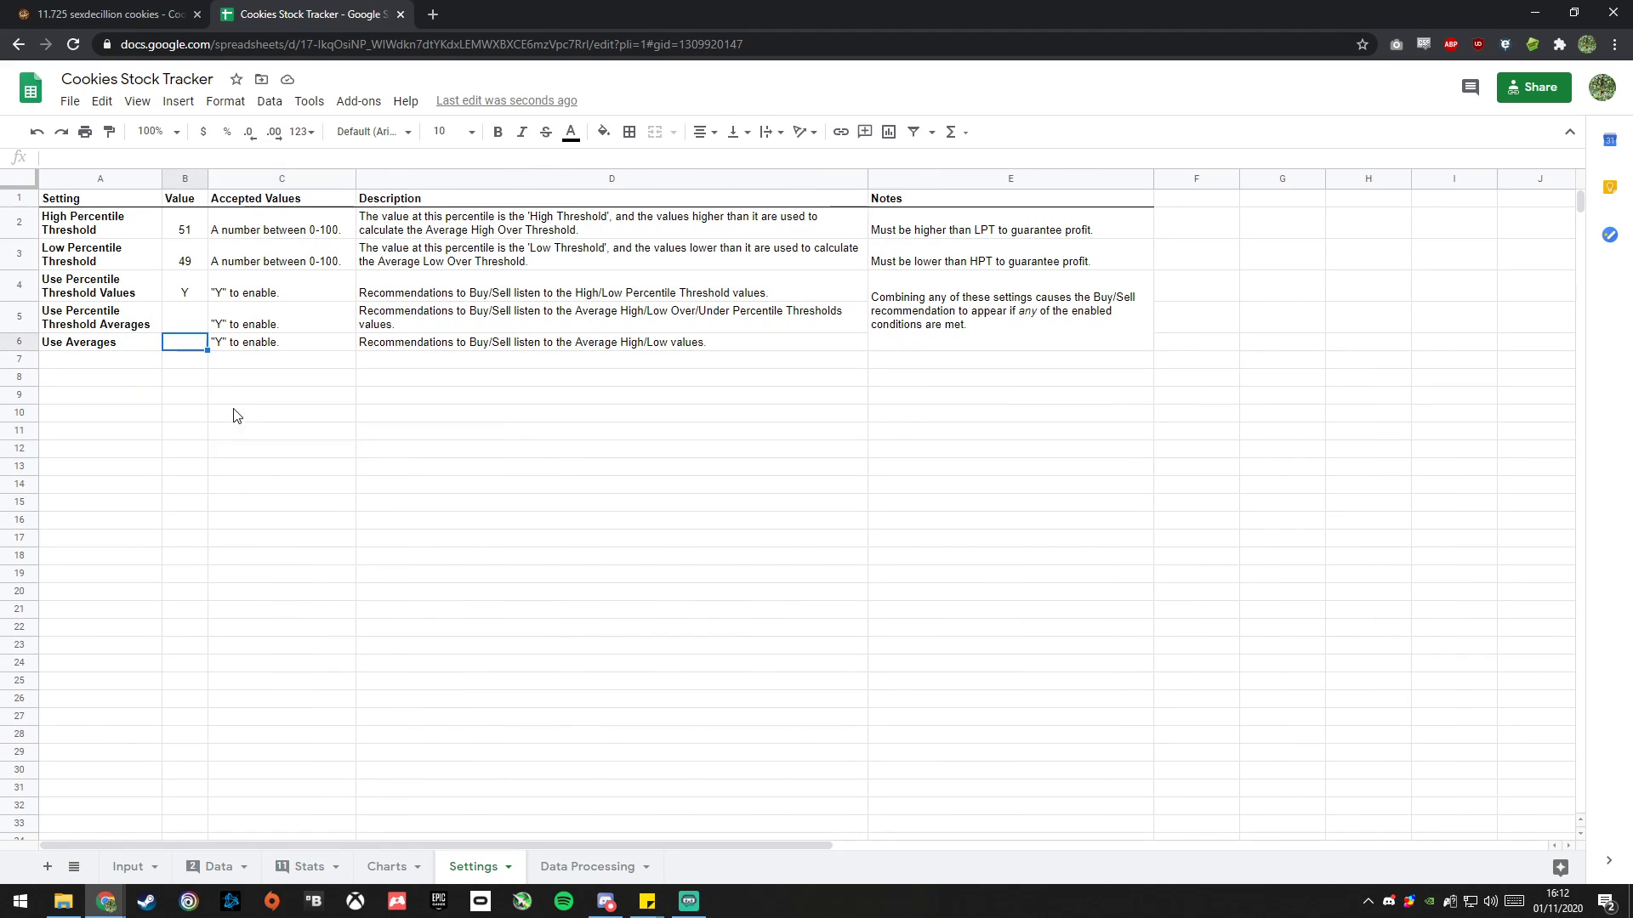
pyautogui.write('Y')
pyautogui.click(197, 519)
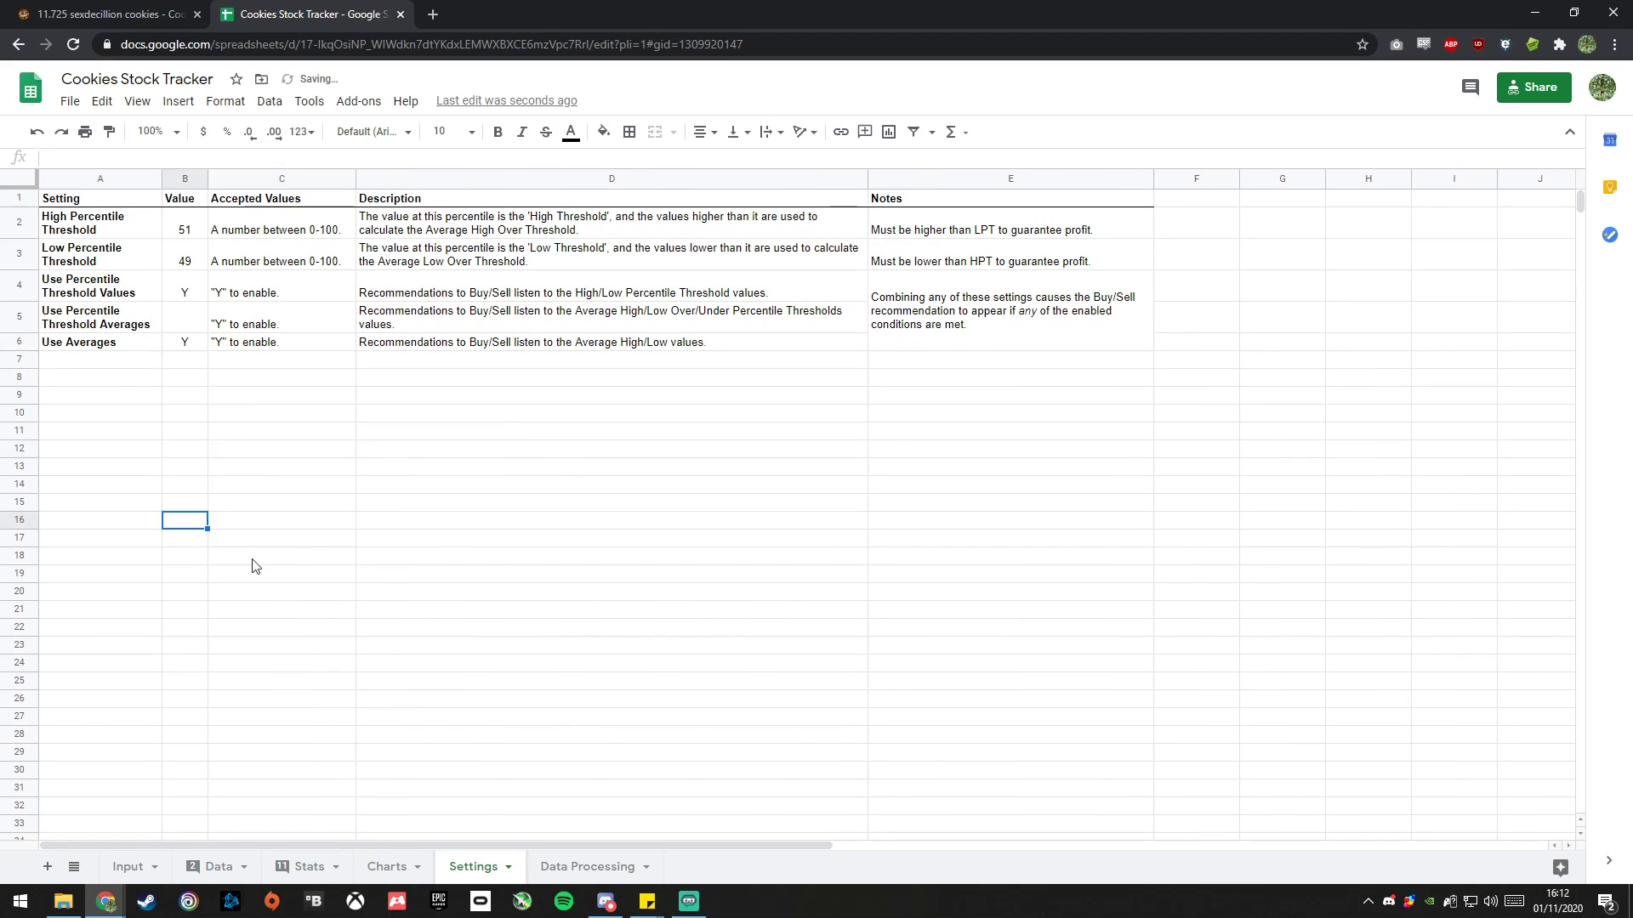
pyautogui.click(310, 871)
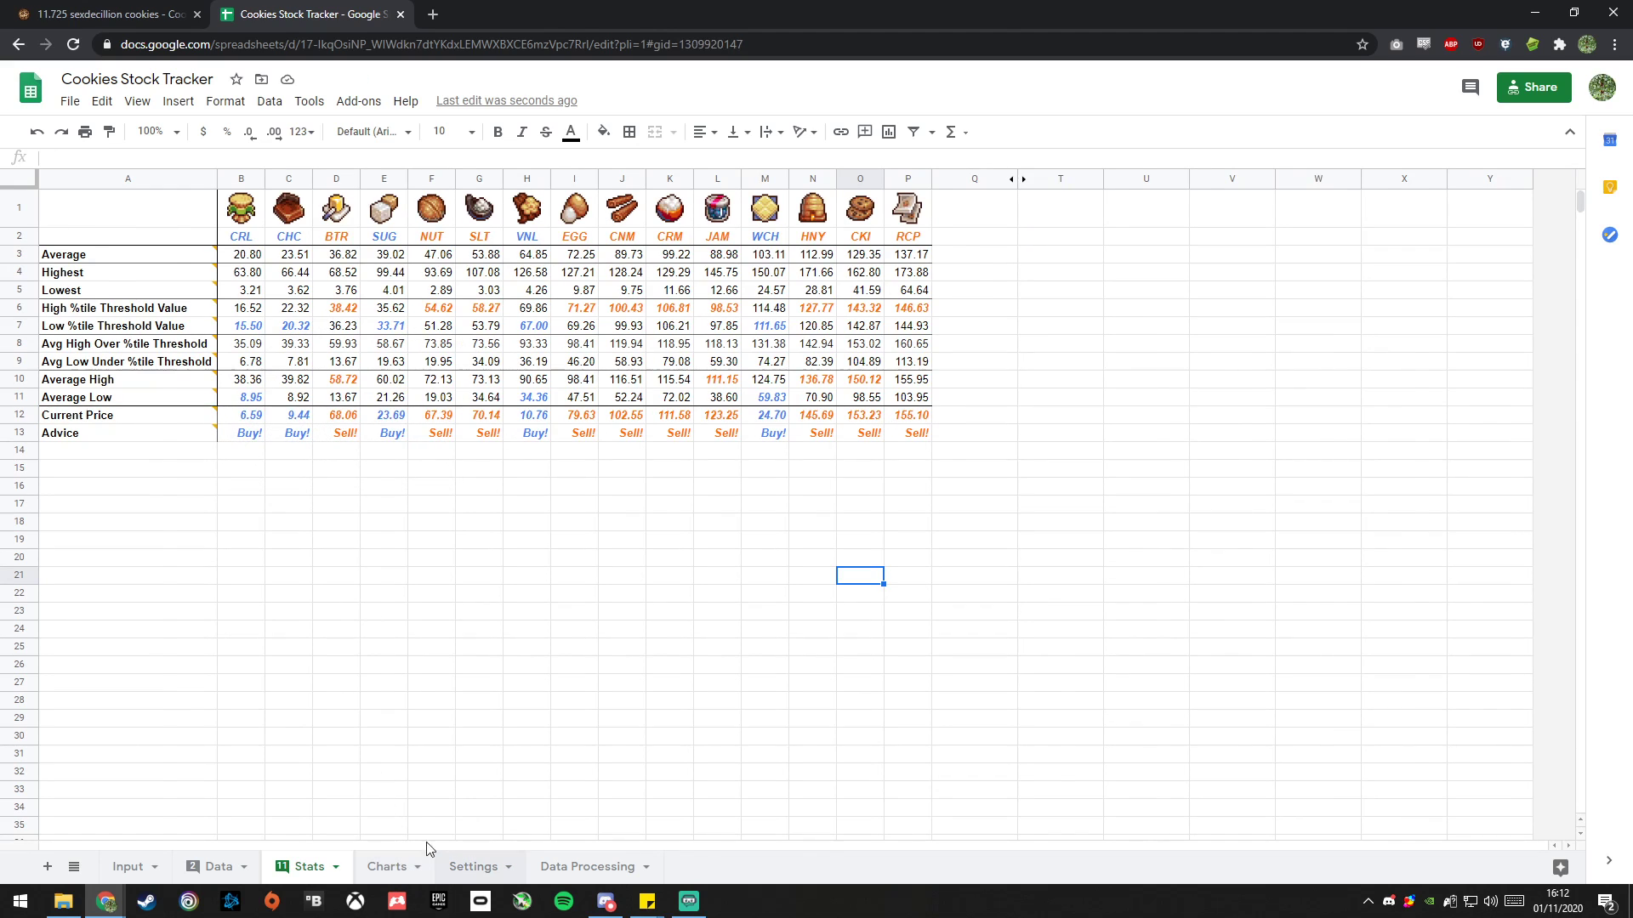
pyautogui.click(472, 866)
# - Clear Use Percentile Threshold Values and set Use Percentile Threshold Averages back to Y
pyautogui.click(184, 289)
pyautogui.press('Delete')
pyautogui.click(184, 319)
pyautogui.write('\\')
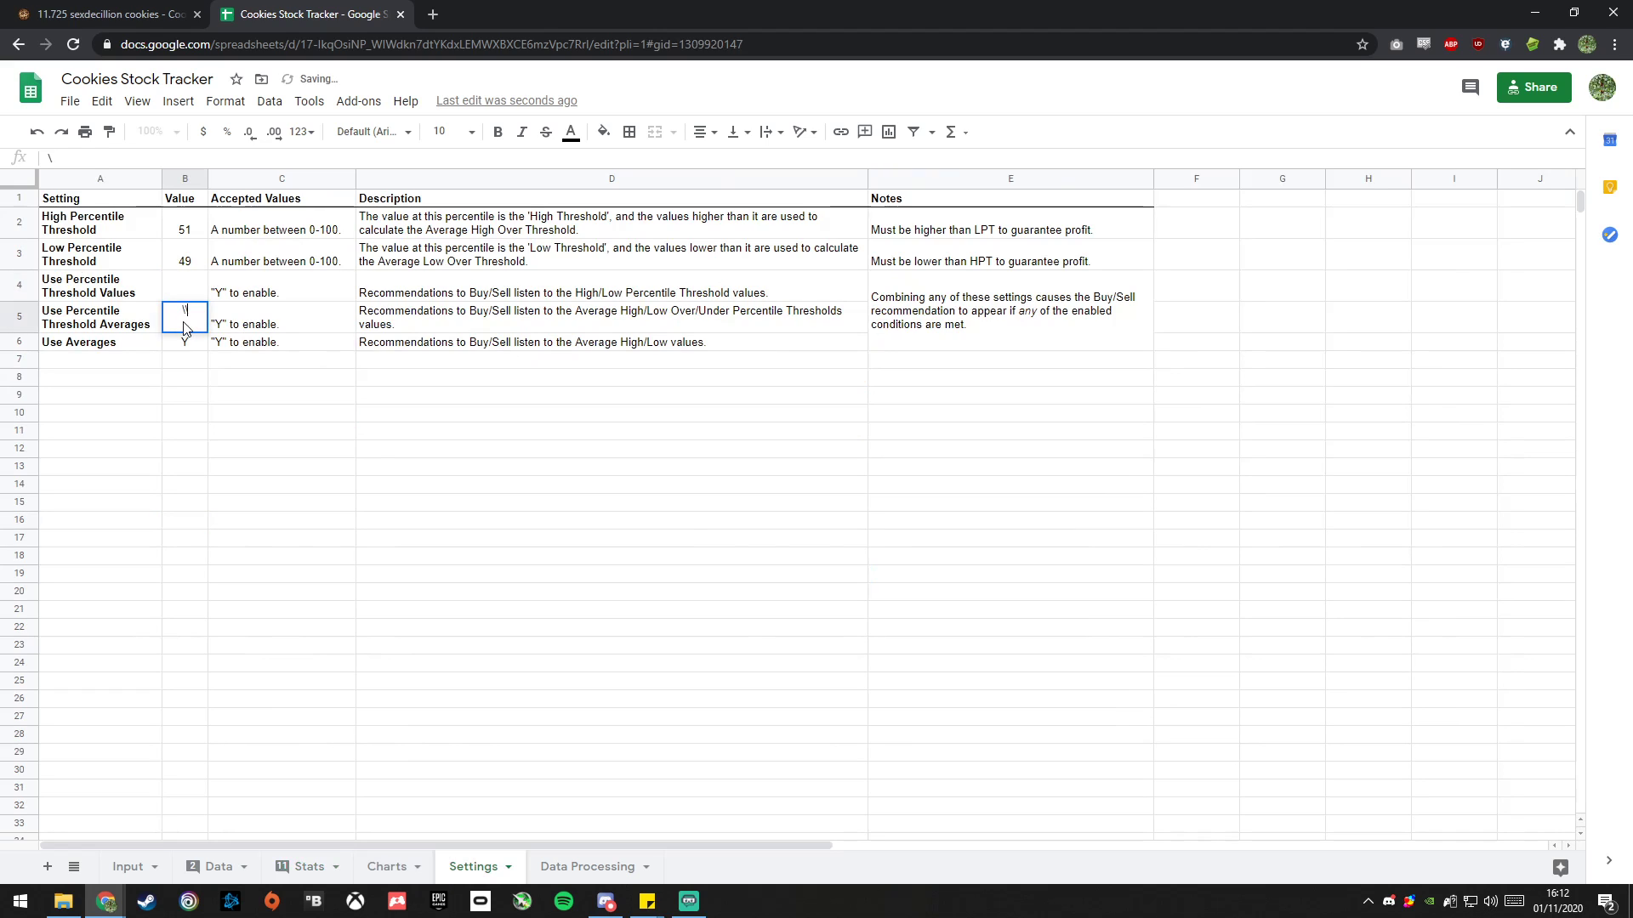
pyautogui.press('BackSpace')
pyautogui.write('Y')
# - Restore the High Percentile Threshold to 70 and the Low to 30
pyautogui.press('Up')
pyautogui.press('Up')
pyautogui.press('Up')
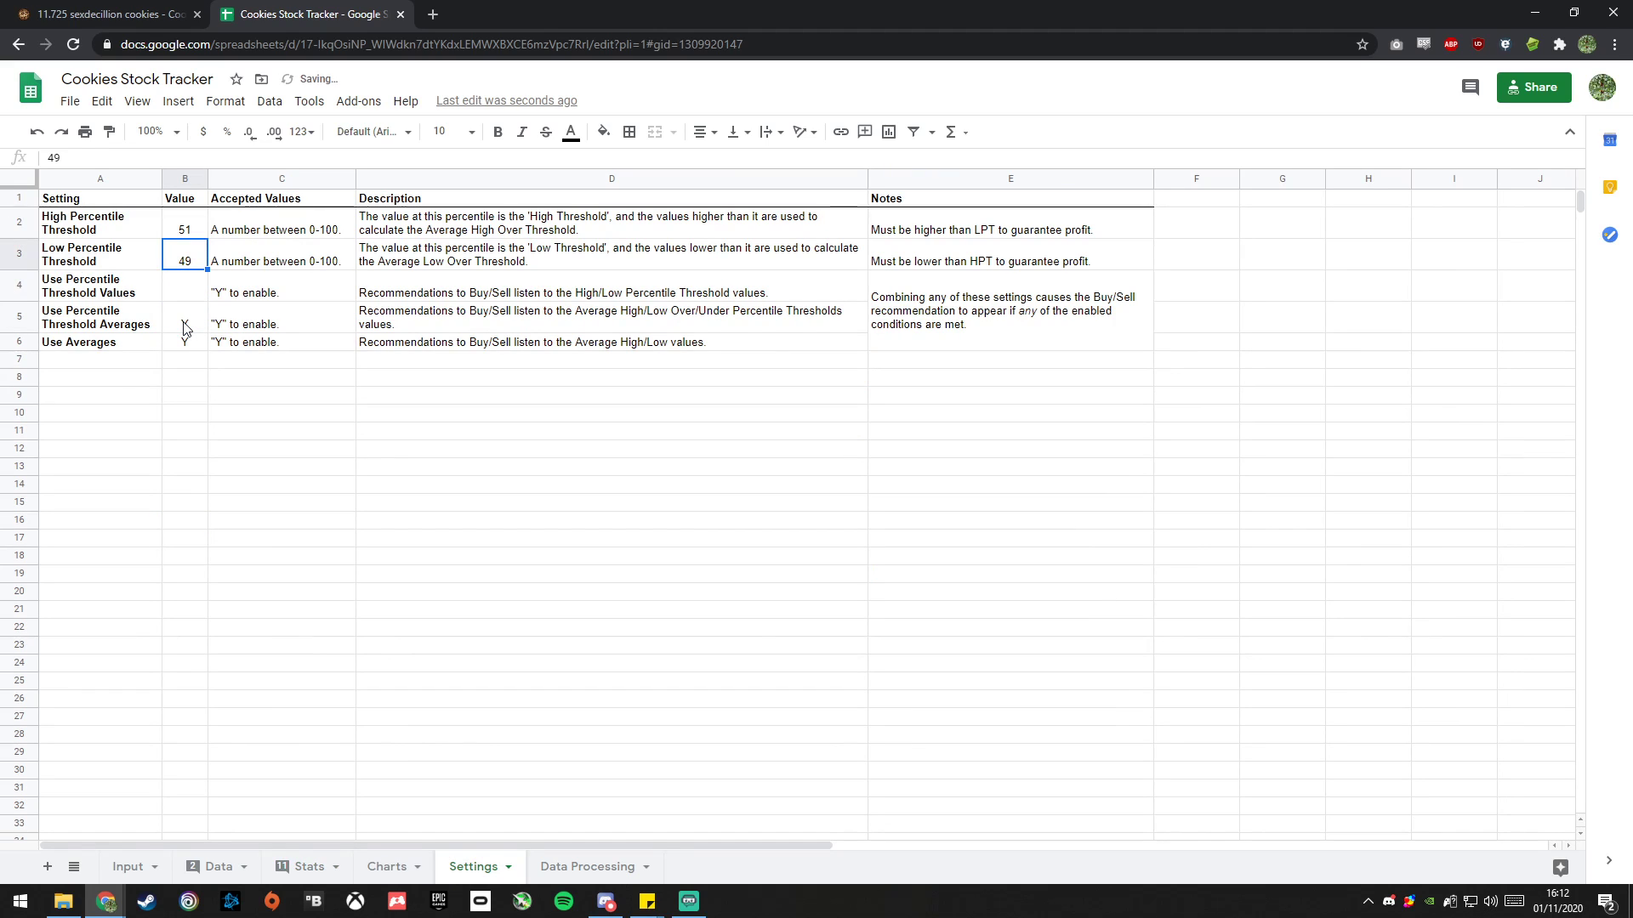
pyautogui.write('70')
pyautogui.press('Return')
pyautogui.write('30')
pyautogui.press('Return')
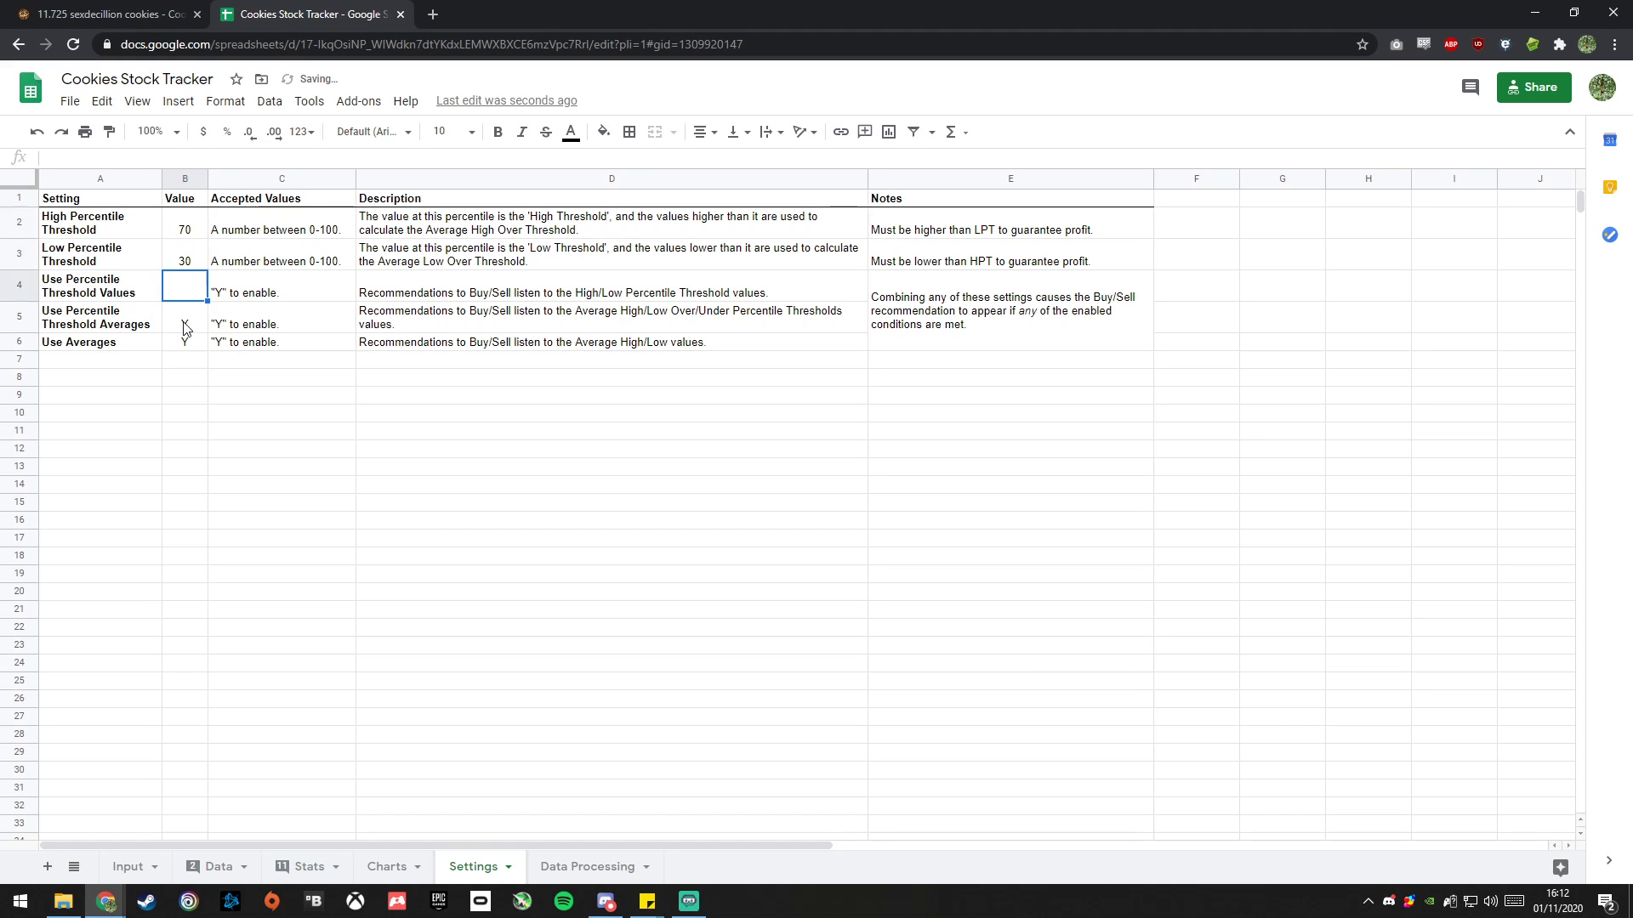
# - Tour the Data Processing, Stats, Input (save in B2) and Data sheets, finishing on Stats
pyautogui.click(541, 868)
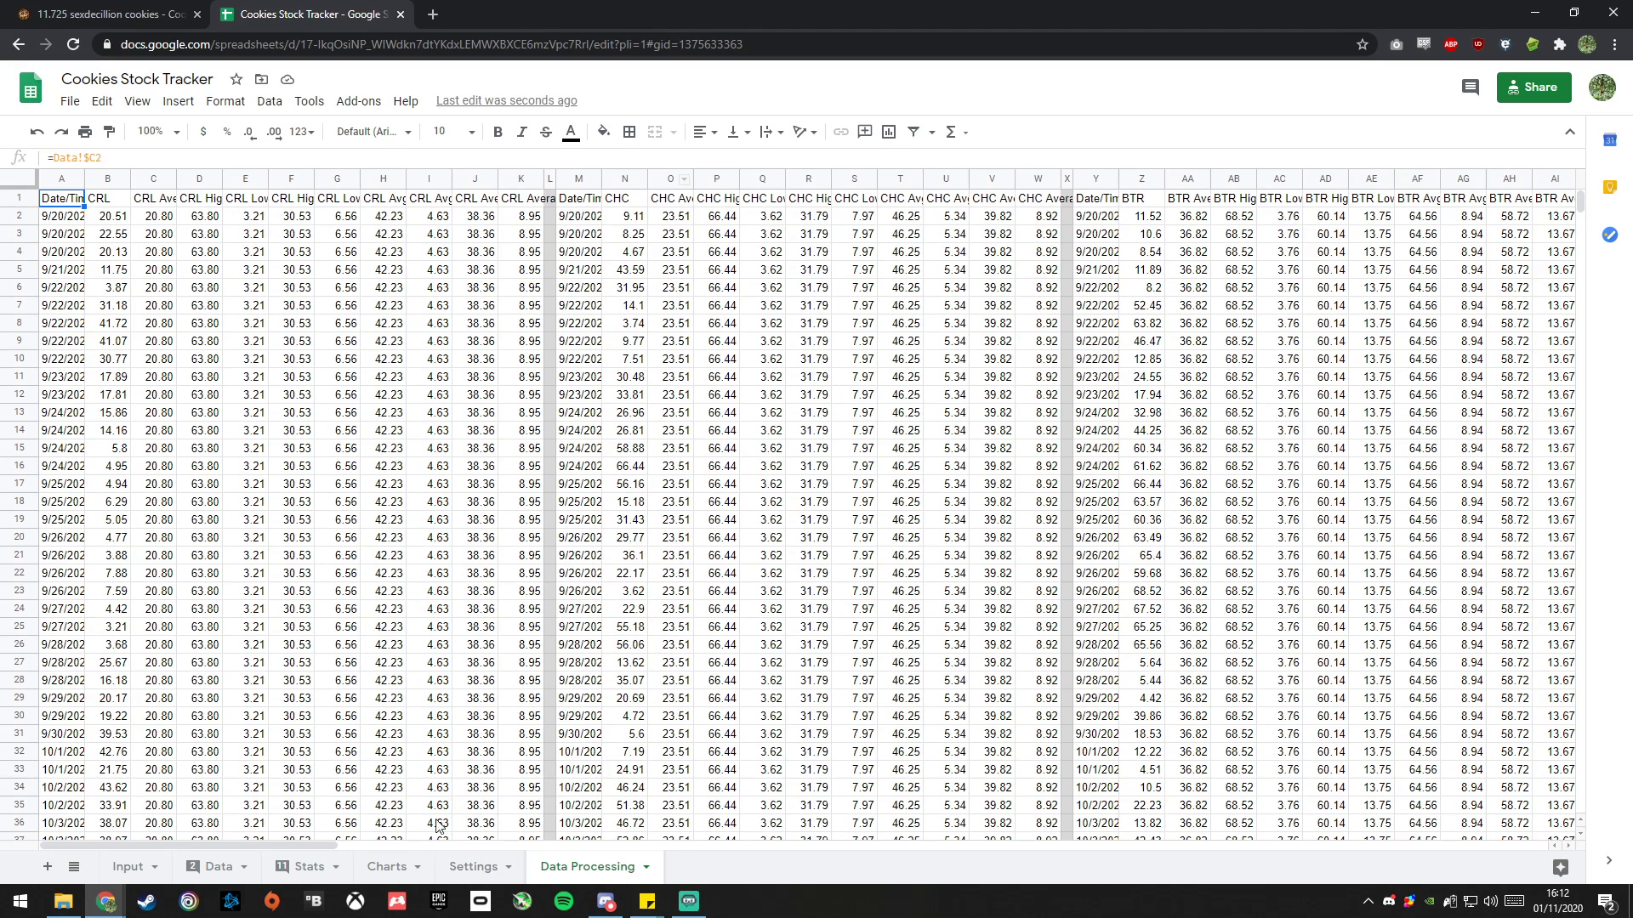
pyautogui.click(305, 863)
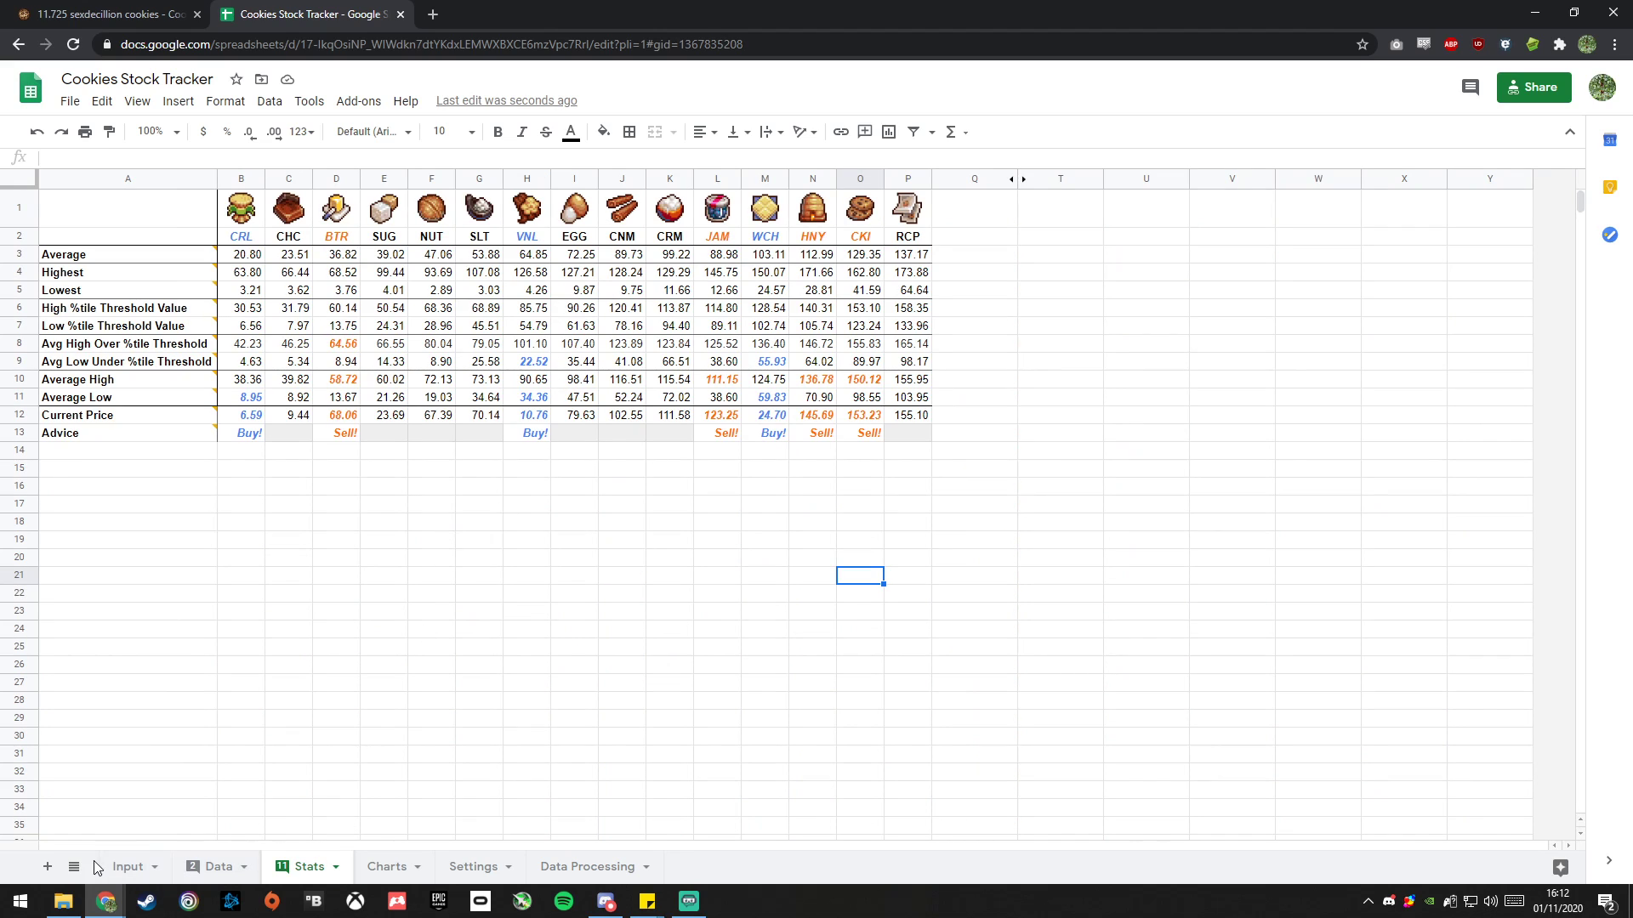
pyautogui.click(124, 867)
pyautogui.click(385, 222)
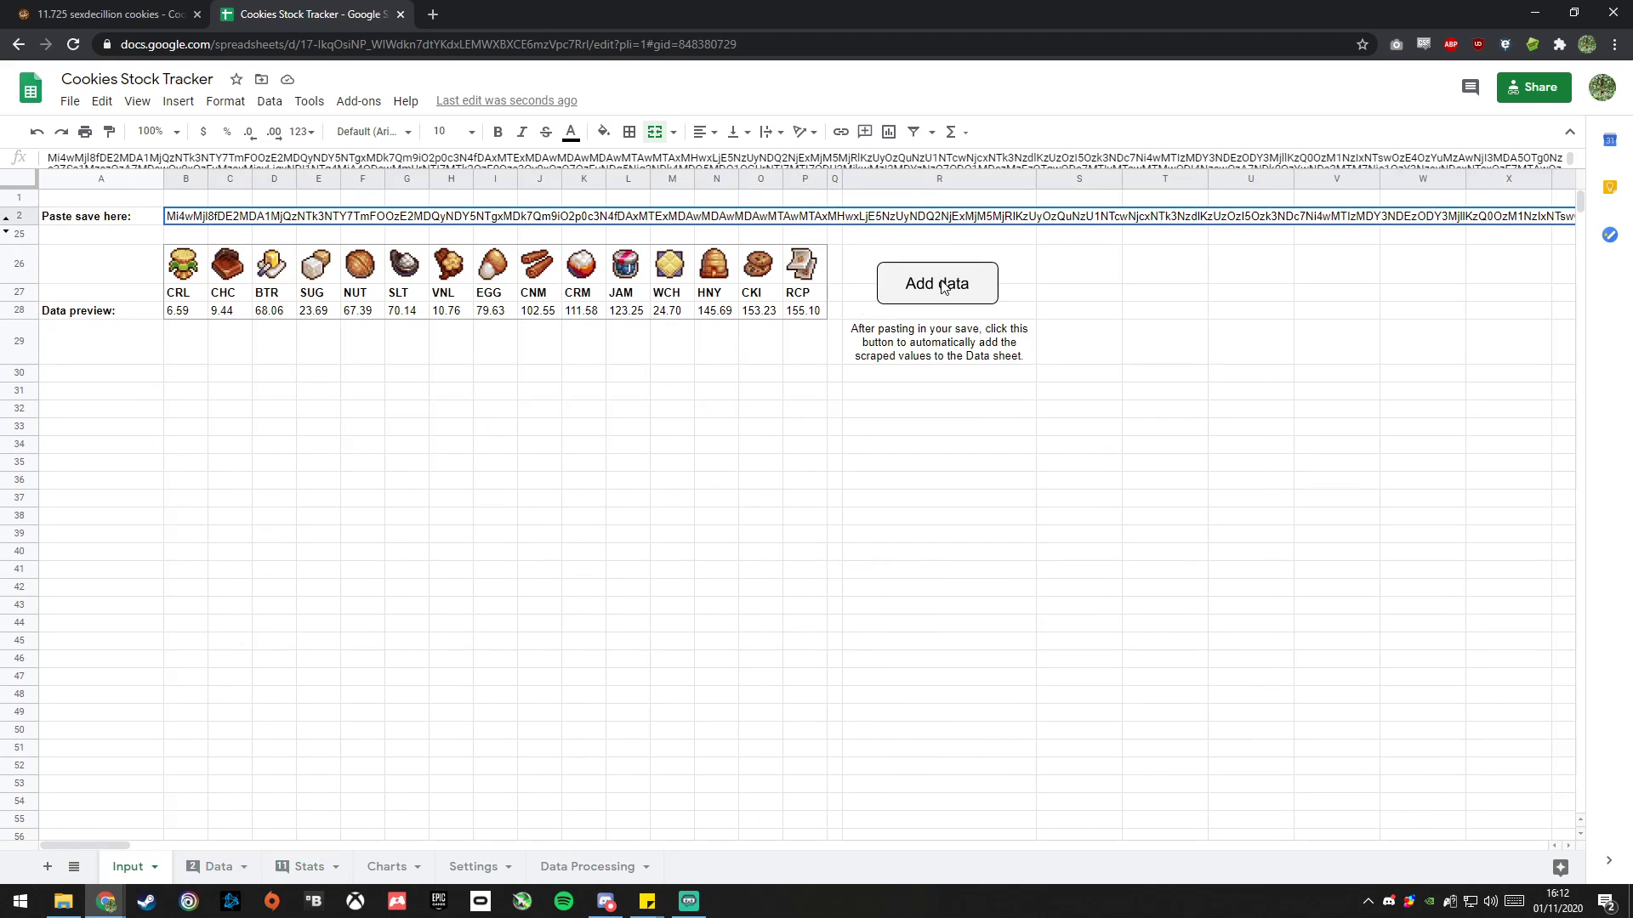
pyautogui.click(219, 865)
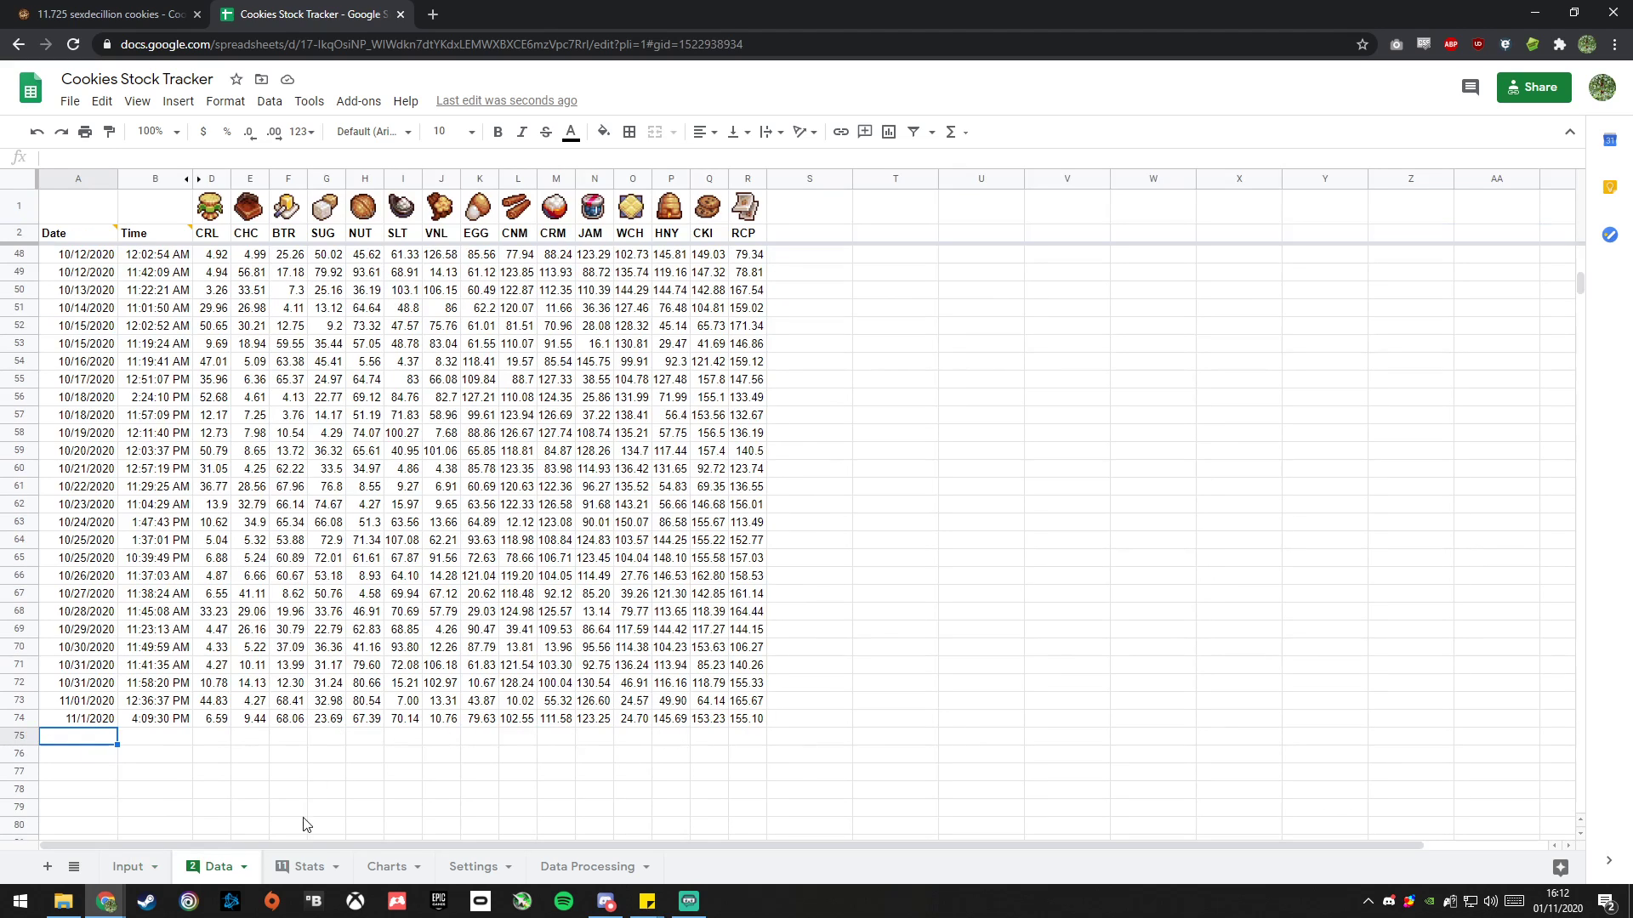
pyautogui.click(306, 867)
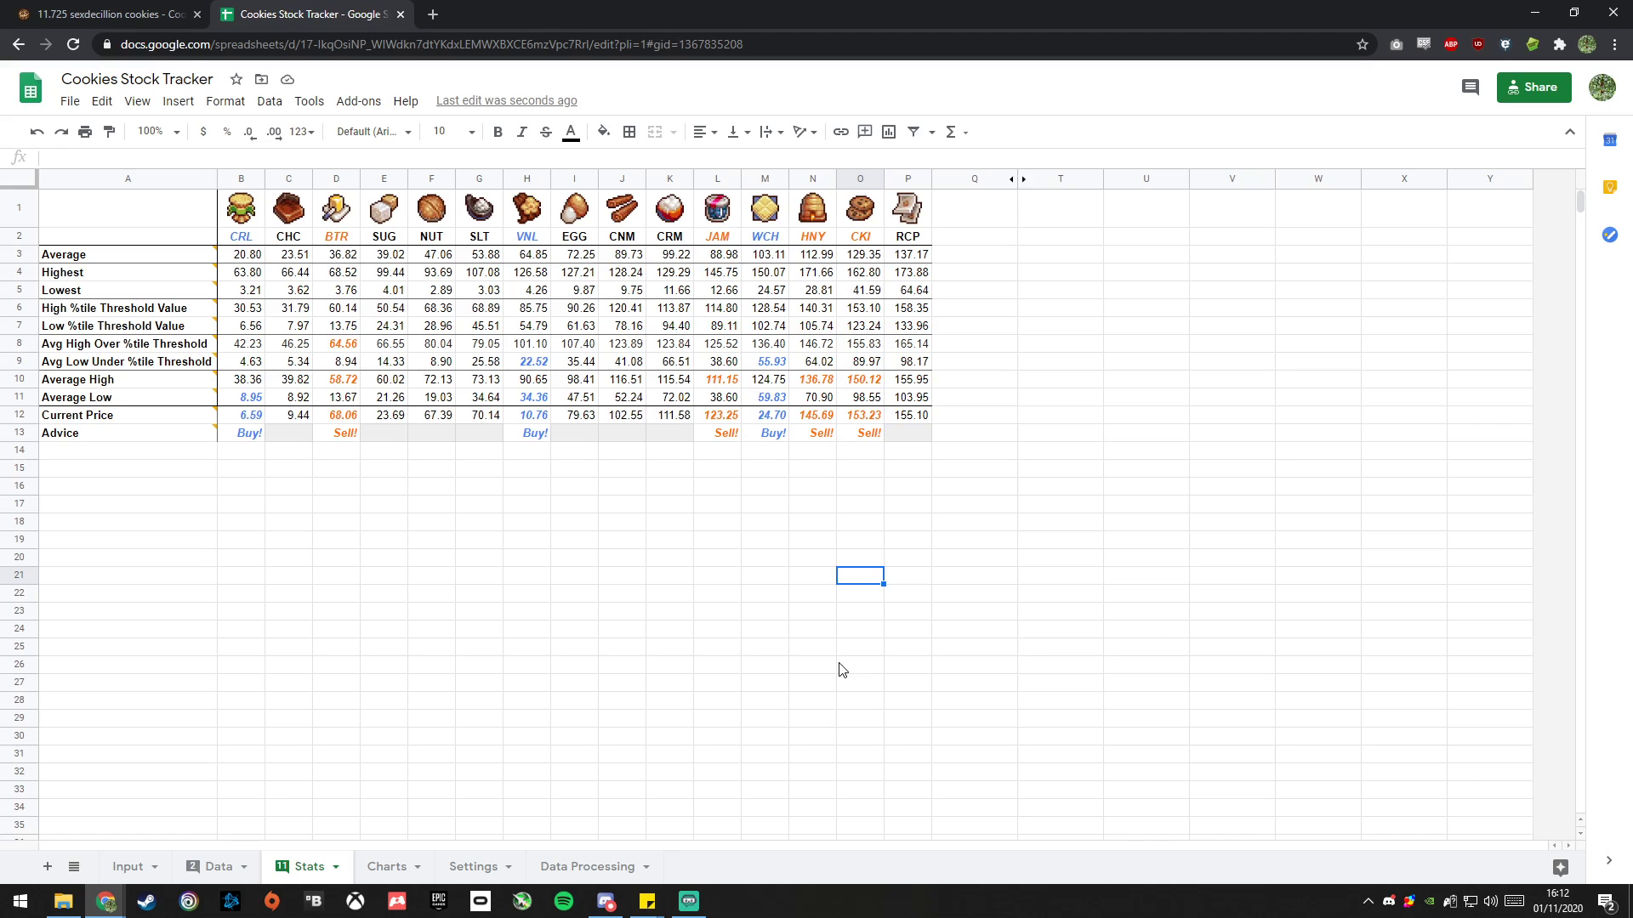